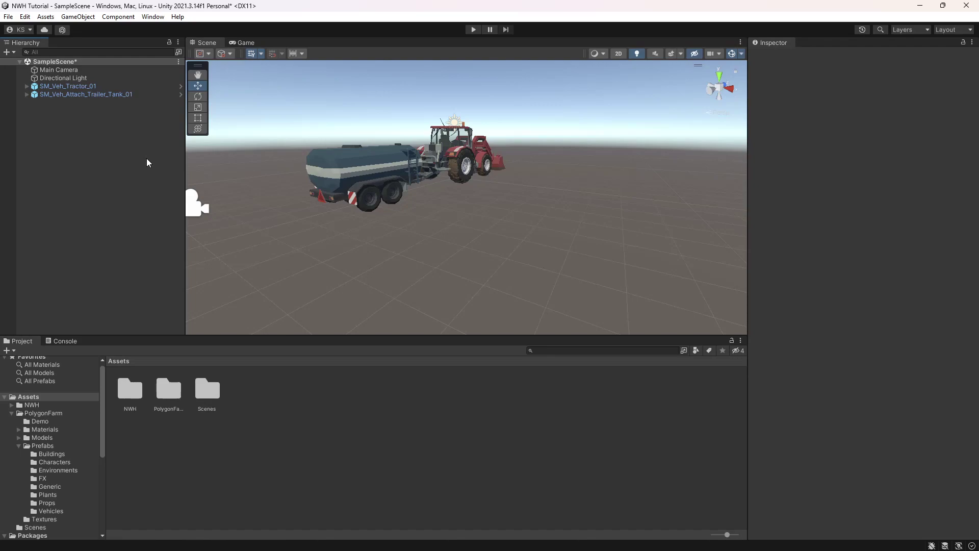
# Check the FBX Exporter package in Unity's Package Manager
pyautogui.click(153, 17)
pyautogui.click(184, 141)
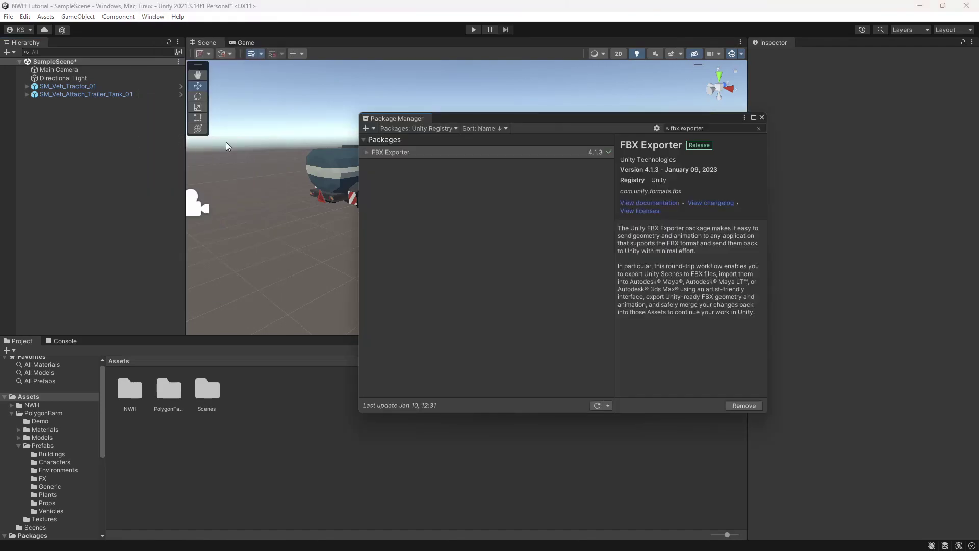
pyautogui.click(418, 128)
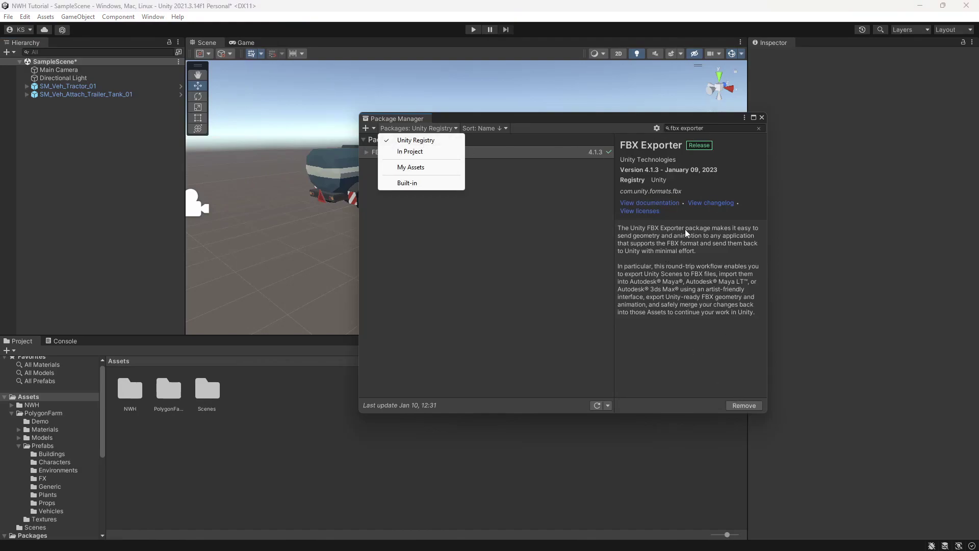
pyautogui.click(762, 117)
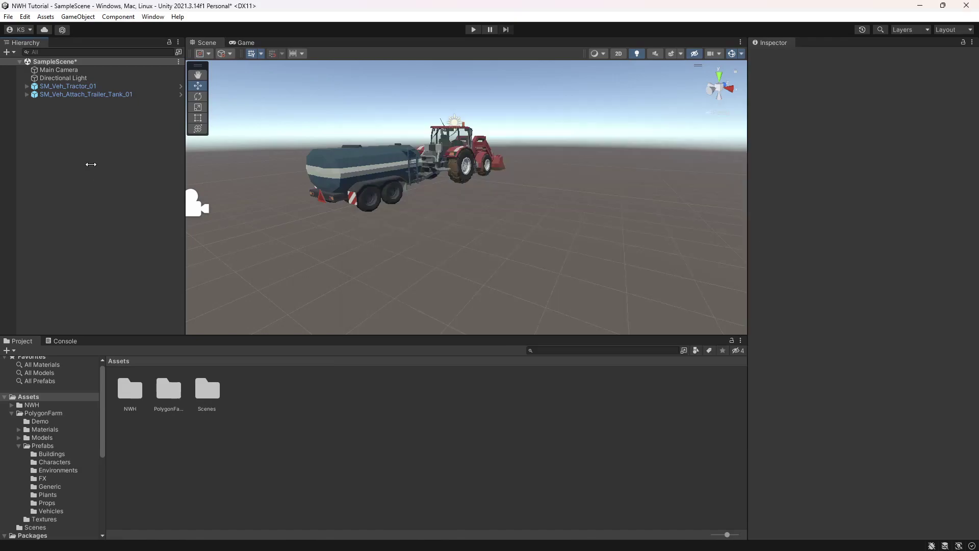
# Export SM_Veh_Tractor_01 to FBX as Binary, Model(s) Only
pyautogui.click(76, 86)
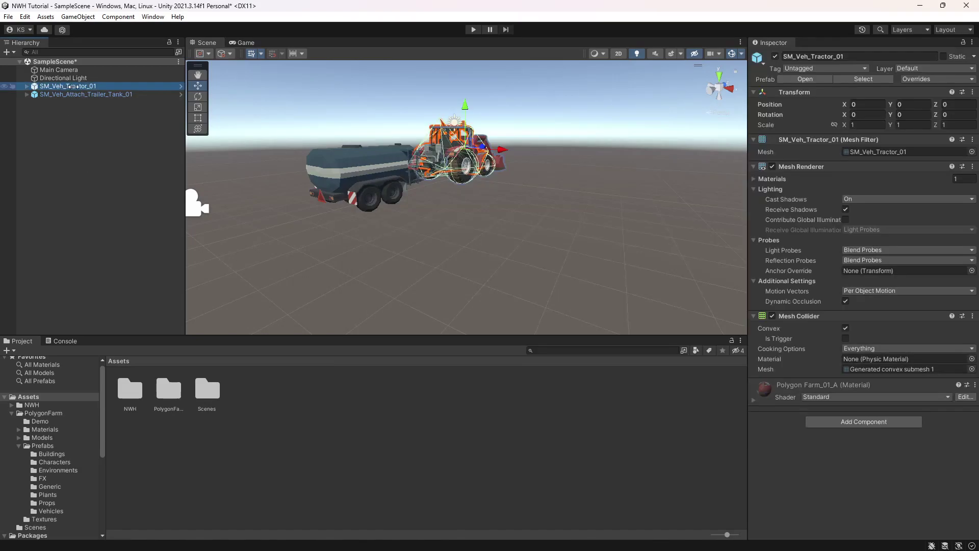
pyautogui.rightClick(75, 86)
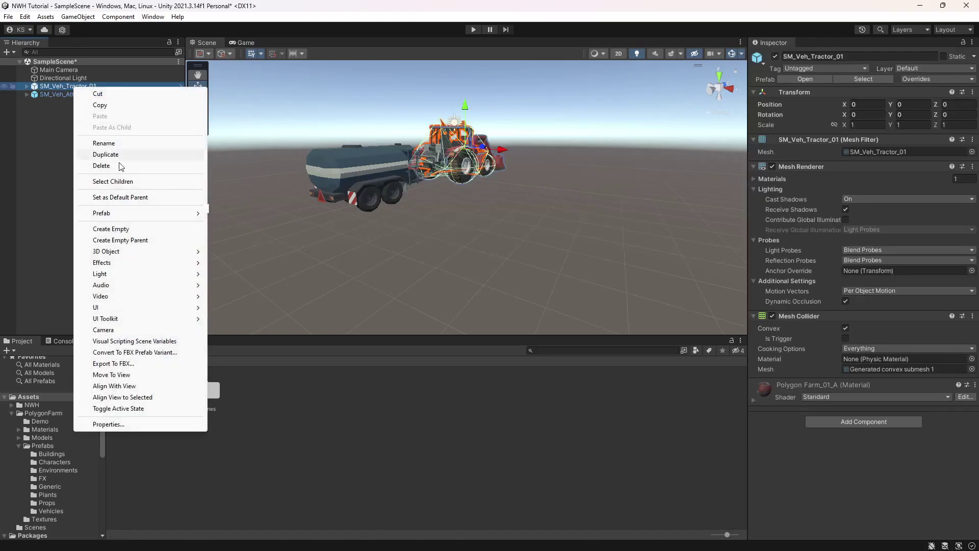
pyautogui.click(143, 363)
pyautogui.click(403, 298)
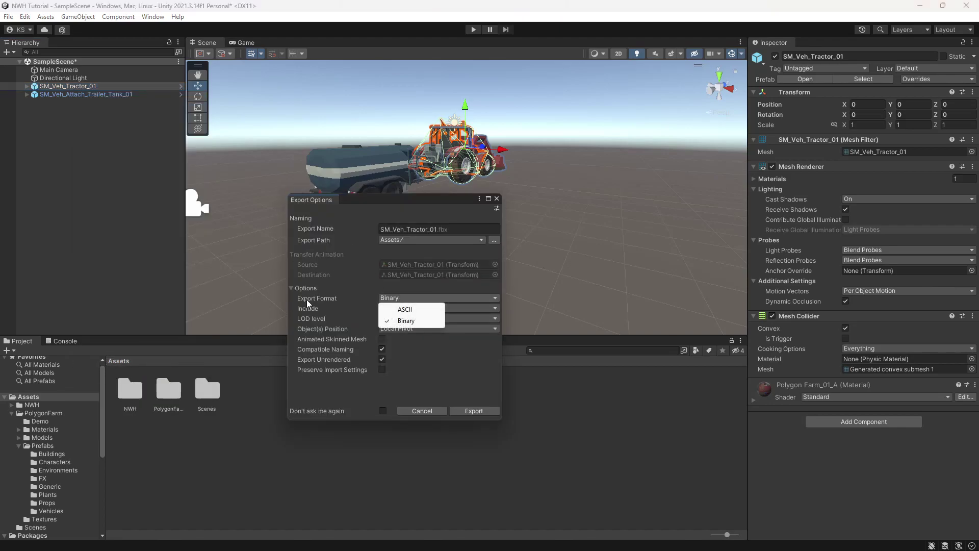
pyautogui.click(408, 320)
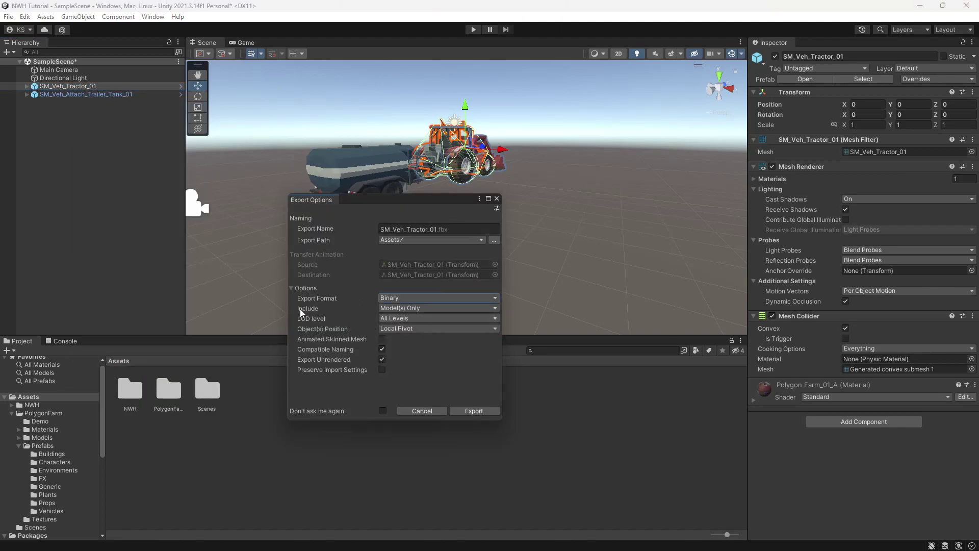
pyautogui.click(419, 307)
pyautogui.click(416, 317)
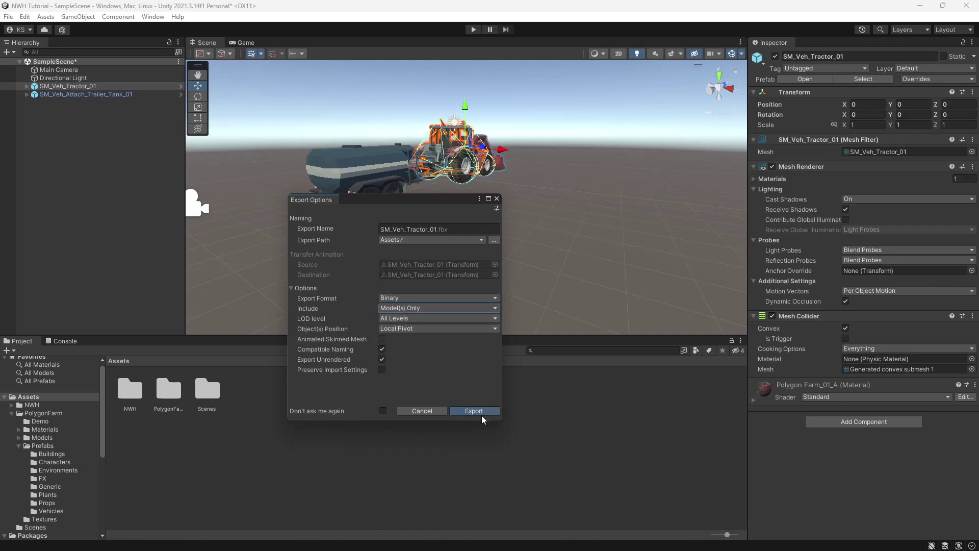
pyautogui.click(474, 411)
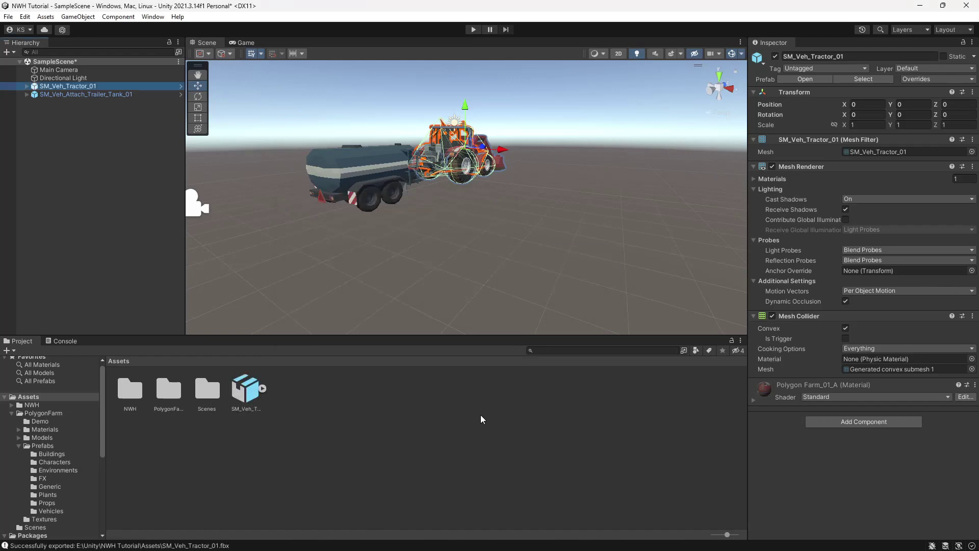
# Open the Export To FBX options for SM_Veh_Attach_Trailer_Tank_01
pyautogui.click(90, 95)
pyautogui.rightClick(91, 95)
pyautogui.click(149, 373)
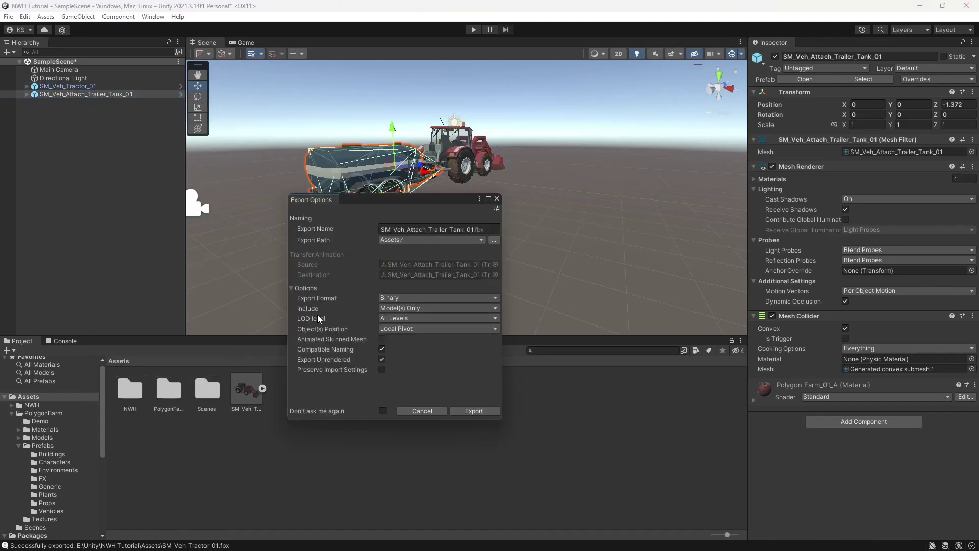
# Export the tank trailer FBX, then import SM_Veh_Tractor_01.fbx into Blender and view its rear
pyautogui.click(477, 412)
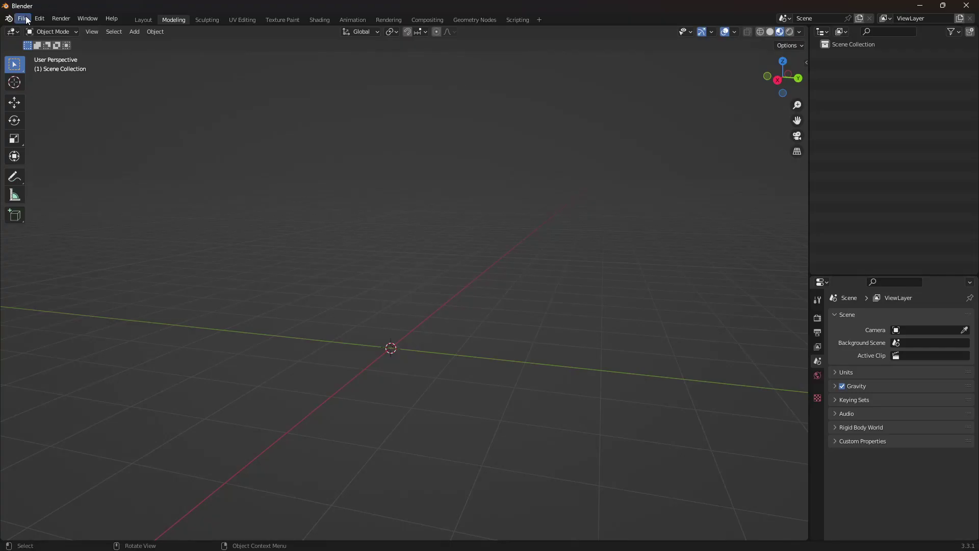
pyautogui.click(22, 19)
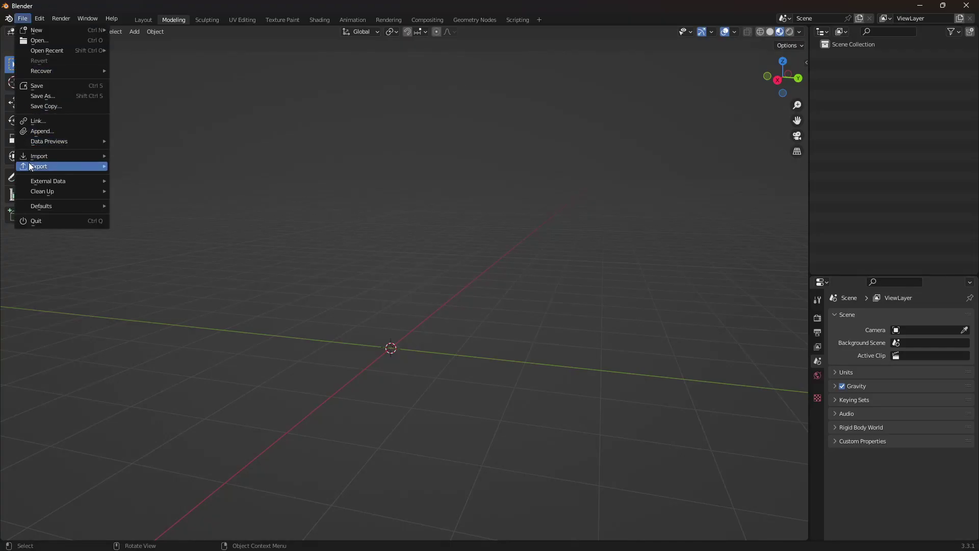
pyautogui.moveTo(35, 156)
pyautogui.click(169, 259)
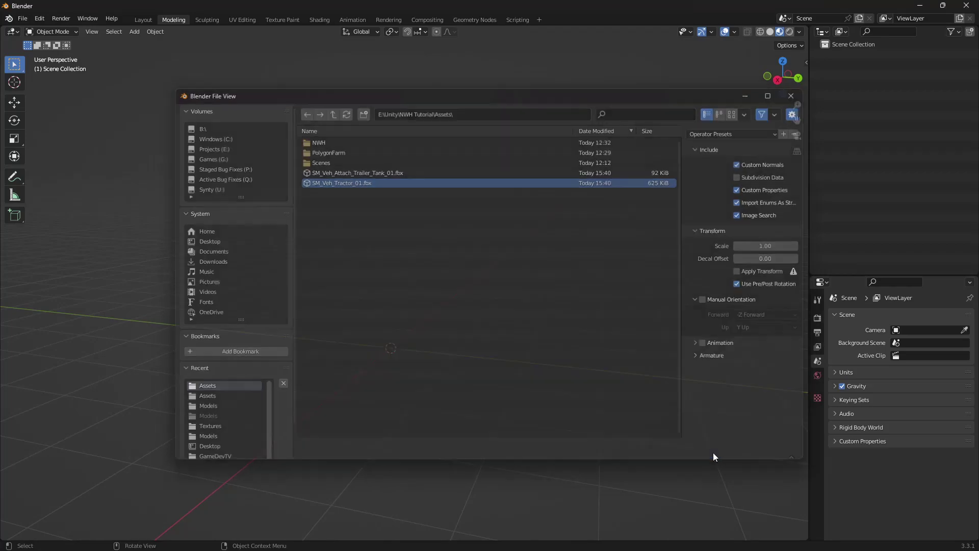
pyautogui.click(713, 452)
pyautogui.moveTo(249, 315); pyautogui.dragTo(443, 216, button='middle')
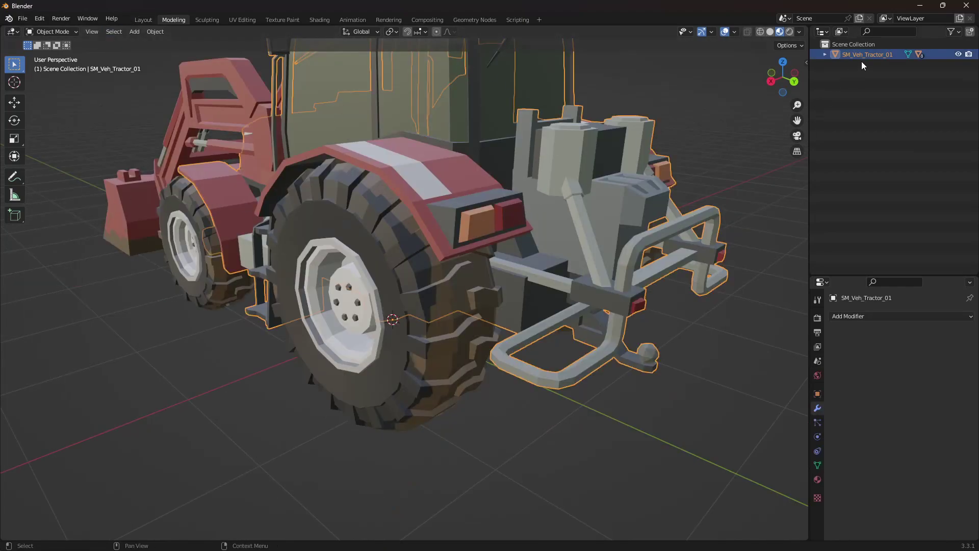
# Rename the tractor object to SM_Veh_Tractor_02
pyautogui.doubleClick(867, 54)
pyautogui.click(907, 52)
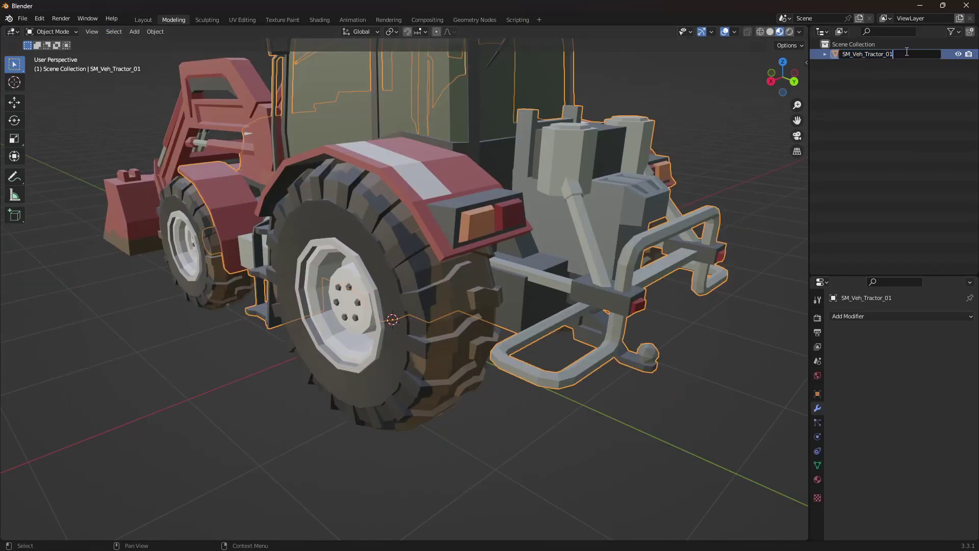
pyautogui.press('BackSpace')
pyautogui.write('2')
pyautogui.press('Return')
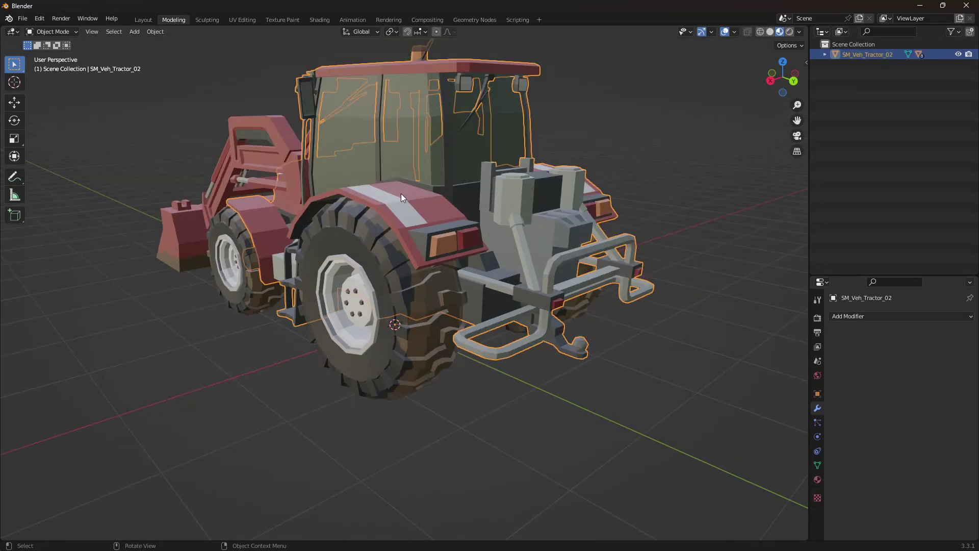
# In Edit Mode, select the left light faces and separate them into a new object
pyautogui.press('Tab')
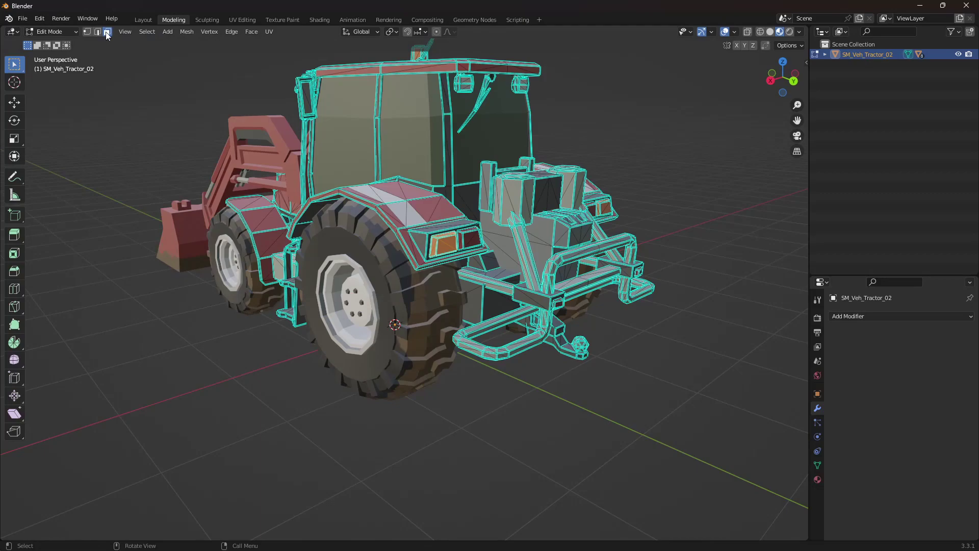
pyautogui.scroll(2, 411, 212)
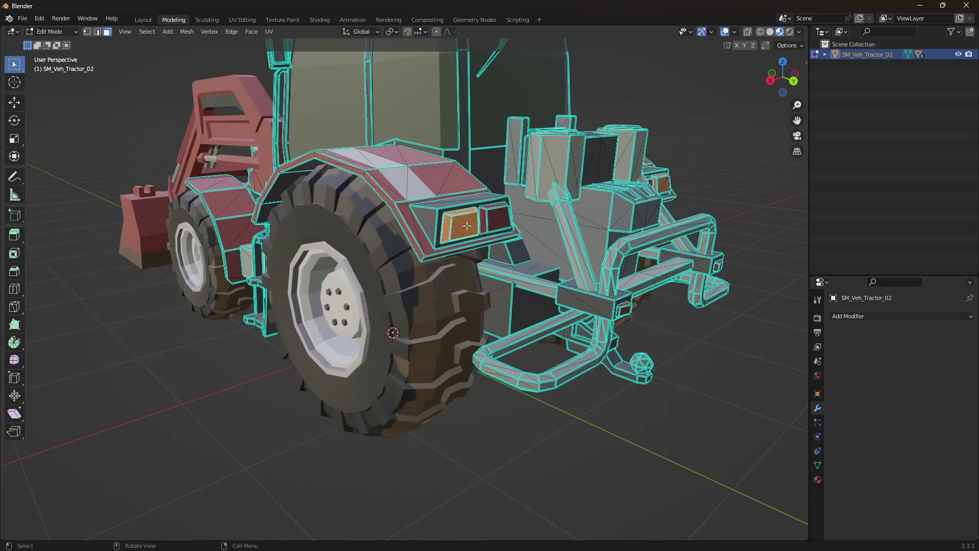
pyautogui.press('l')
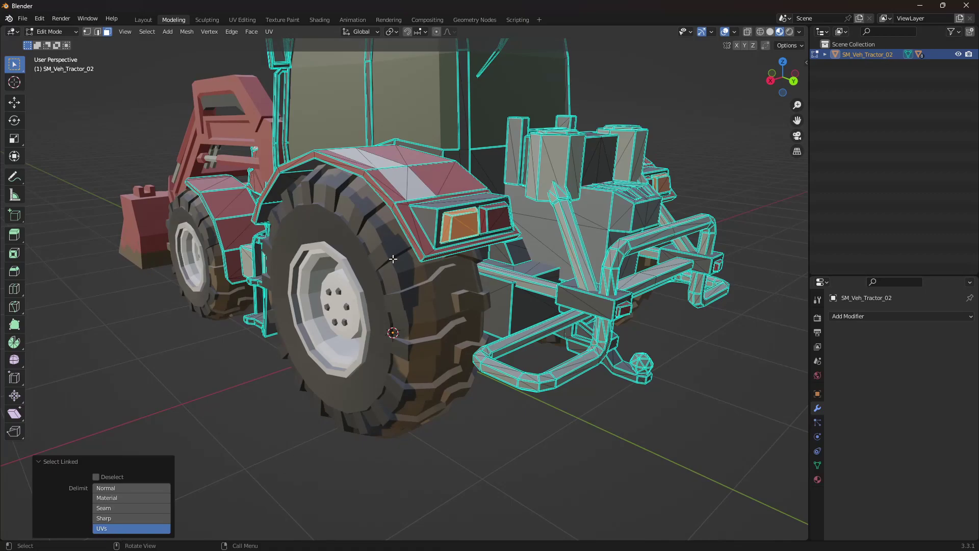
pyautogui.moveTo(475, 225); pyautogui.dragTo(341, 263, button='middle')
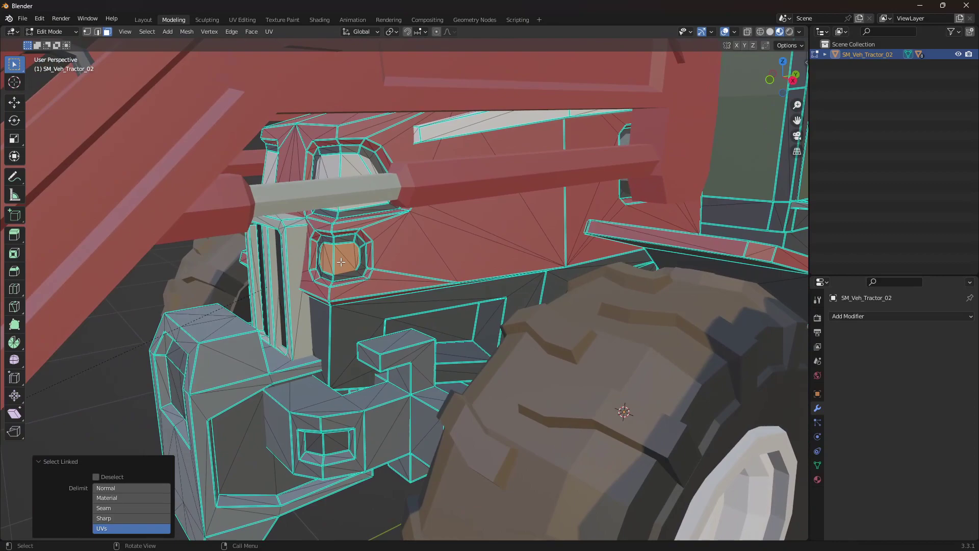
pyautogui.scroll(-5, 341, 263)
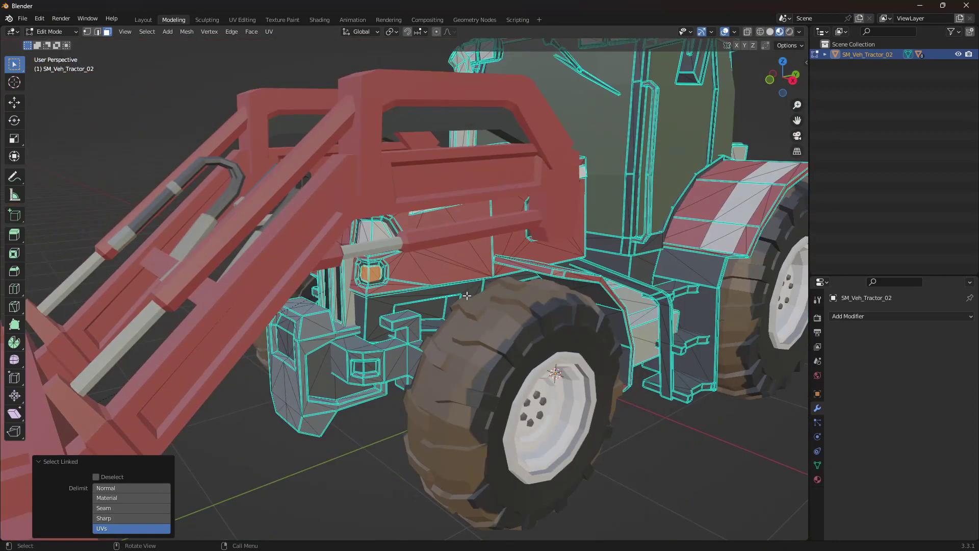
pyautogui.press('p')
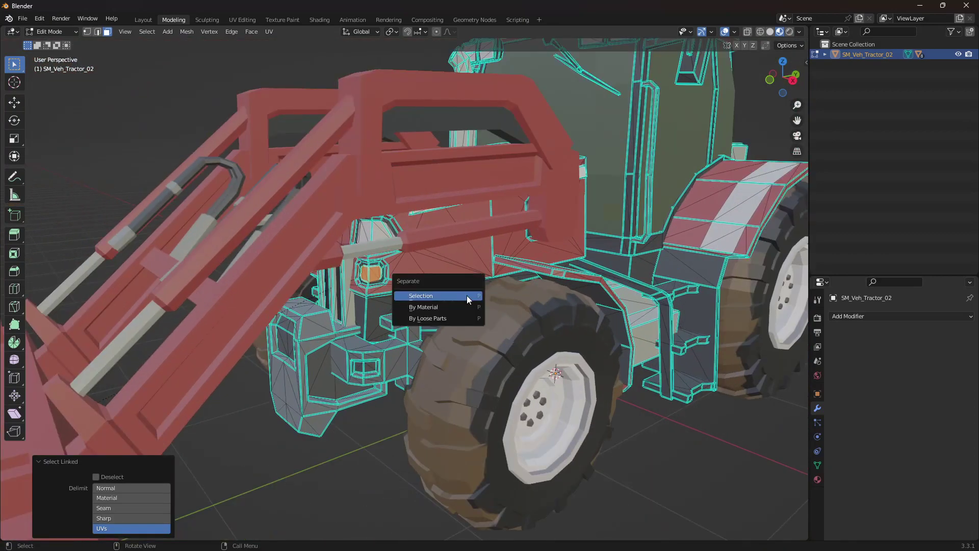
pyautogui.click(440, 296)
# Rename the separated object SM_Veh_Tractor_02_Left
pyautogui.moveTo(517, 304); pyautogui.dragTo(566, 281, button='middle')
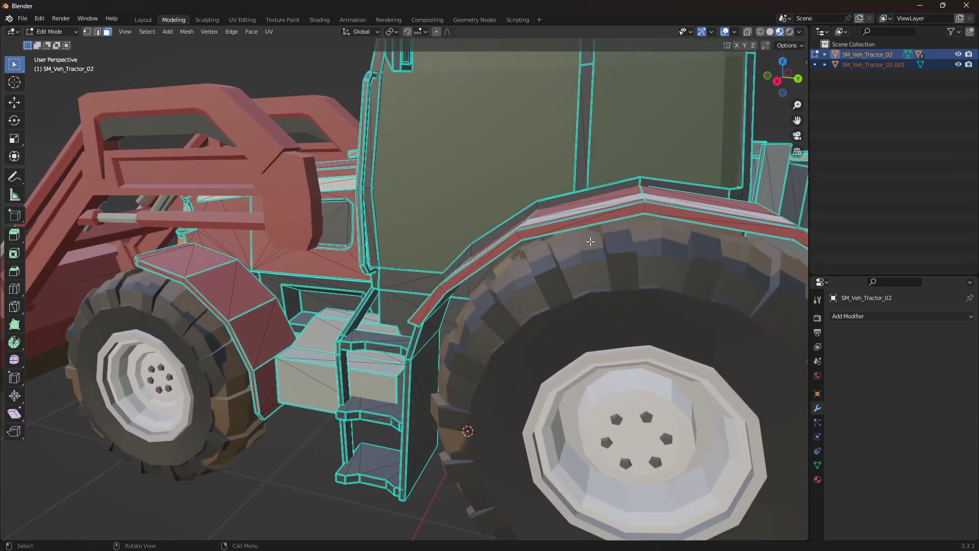
pyautogui.click(890, 64)
pyautogui.doubleClick(890, 64)
pyautogui.click(909, 65)
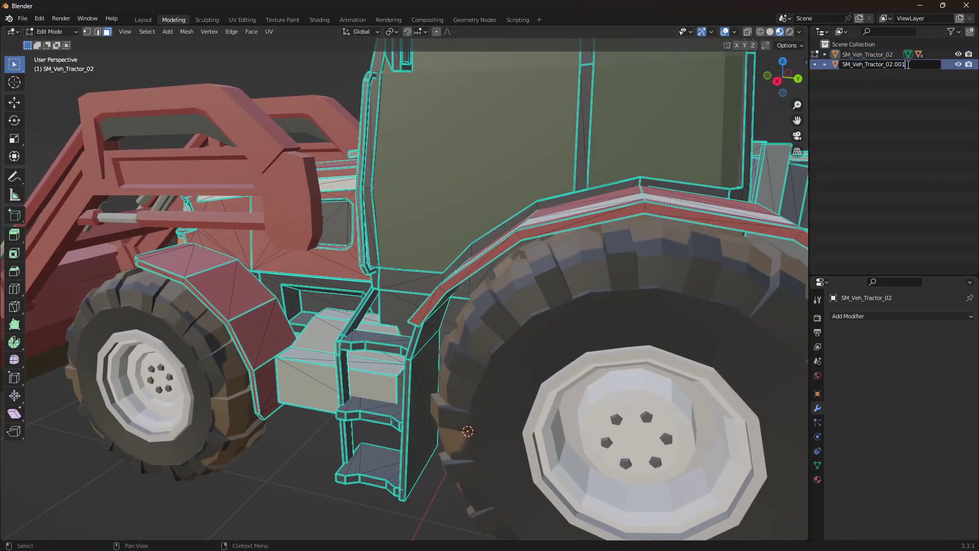
pyautogui.press('BackSpace')
pyautogui.press('BackSpace')
pyautogui.press('BackSpace')
pyautogui.press('BackSpace')
pyautogui.write('_Lod')
pyautogui.press('Return')
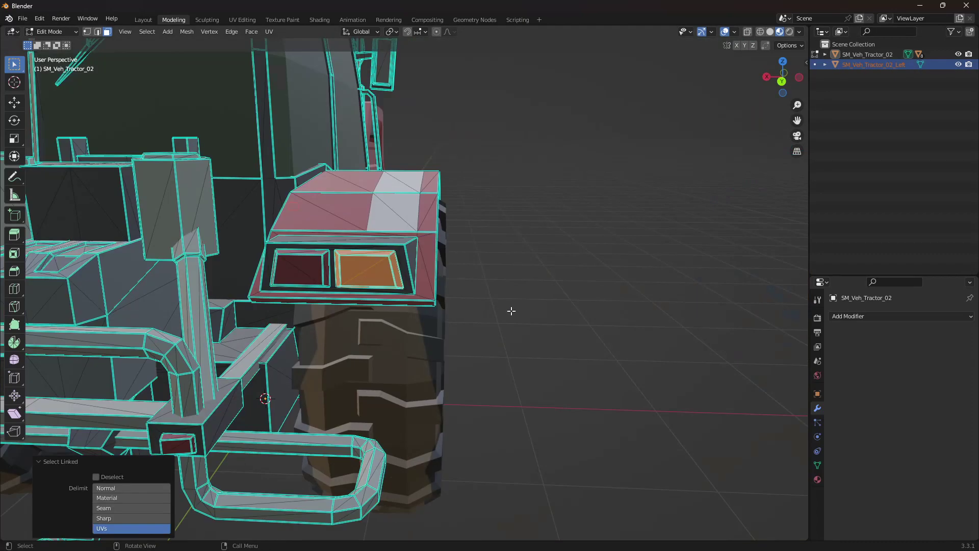
pyautogui.moveTo(510, 308); pyautogui.dragTo(495, 281, button='middle')
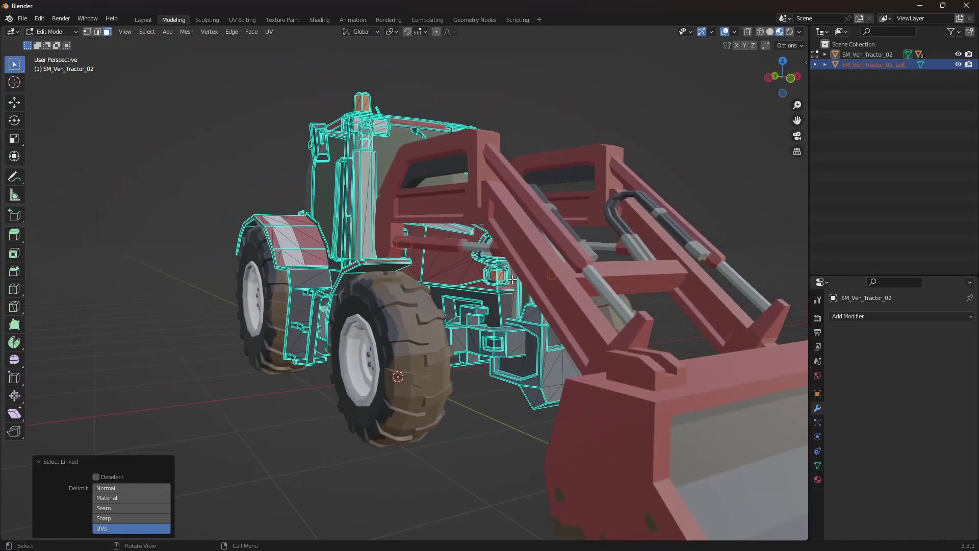
# Separate the right lights into a new object named SM_Veh_Tractor_02_Right
pyautogui.press('p')
pyautogui.click(498, 278)
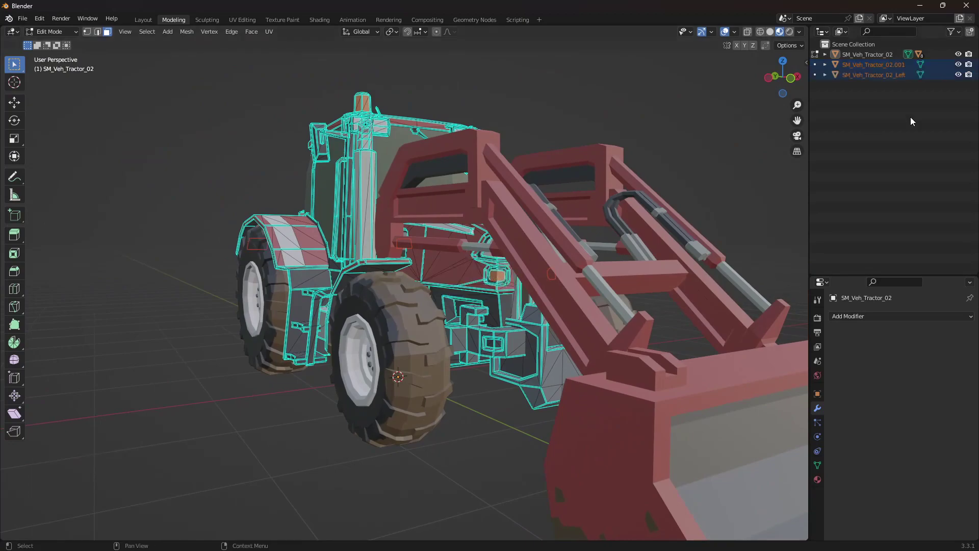
pyautogui.doubleClick(901, 64)
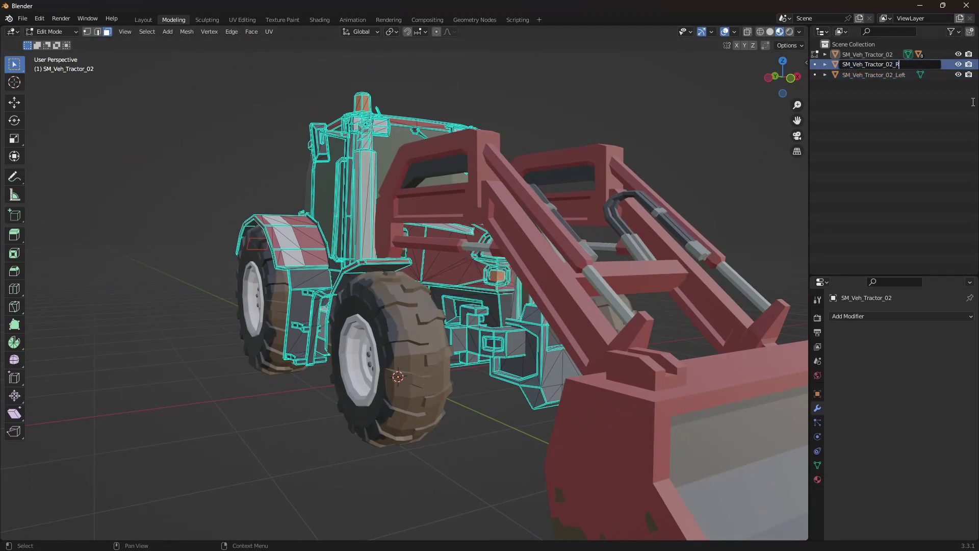
pyautogui.write('_Right')
pyautogui.press('Return')
# Separate the rear light faces into a new object named SM_Veh_Tractor_02_Tail
pyautogui.moveTo(432, 271); pyautogui.dragTo(719, 221, button='middle')
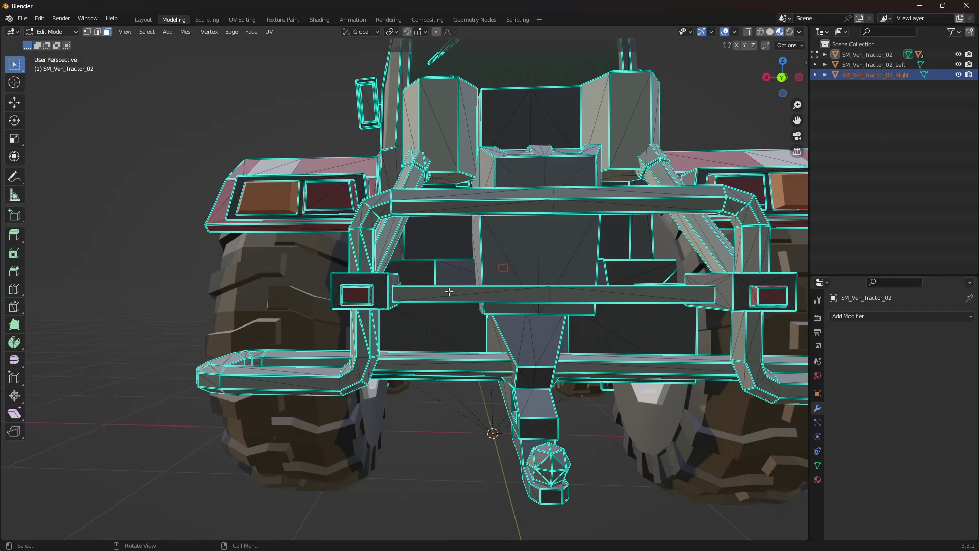
pyautogui.moveTo(449, 292)
pyautogui.mouseDown(button='middle')
pyautogui.moveTo(570, 291)
pyautogui.moveTo(468, 291)
pyautogui.mouseUp(button='middle')
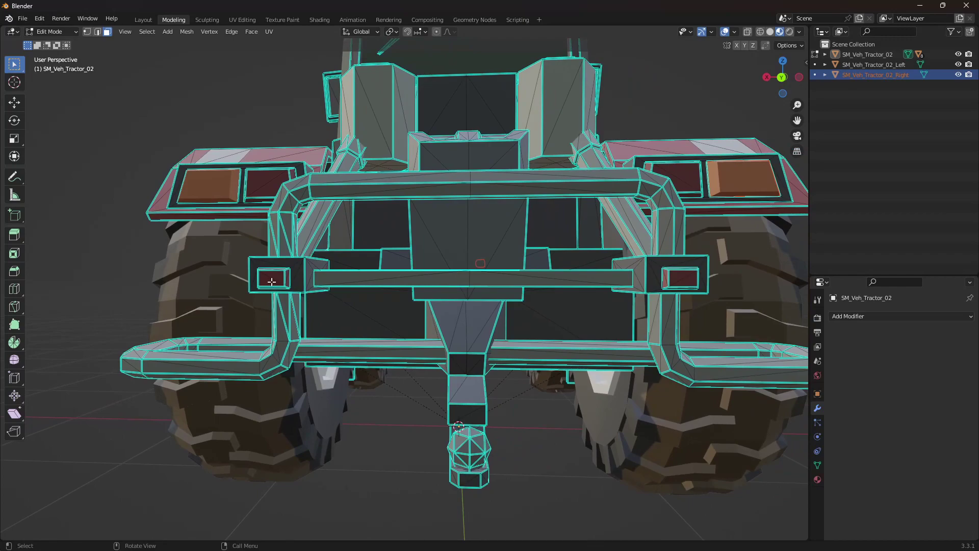
pyautogui.press('l')
pyautogui.press('l')
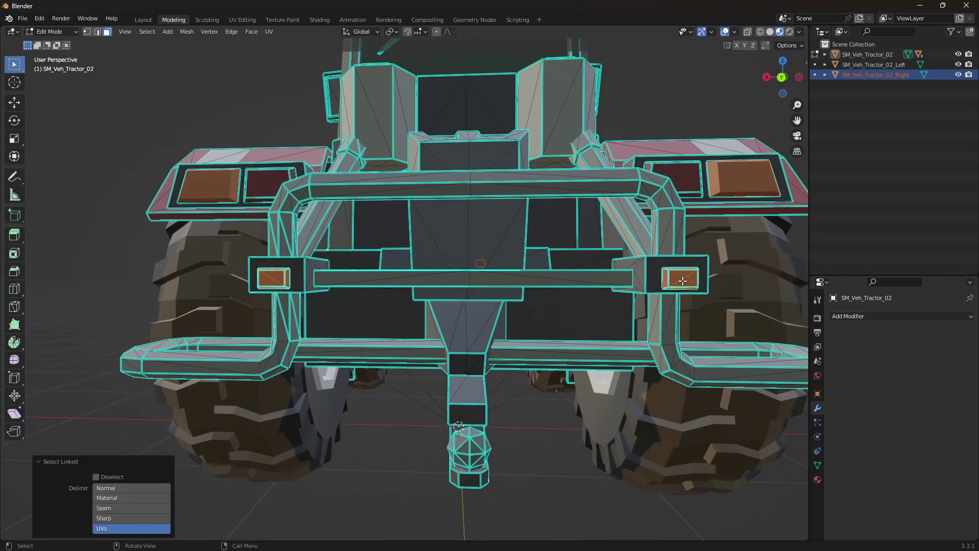
pyautogui.press('p')
pyautogui.click(682, 281)
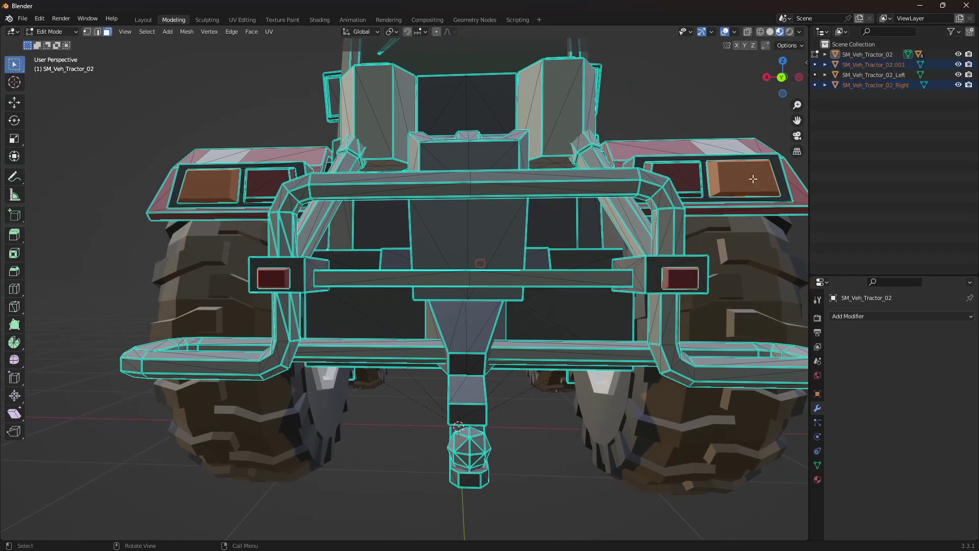
pyautogui.doubleClick(890, 64)
pyautogui.write('_Tail')
pyautogui.press('Return')
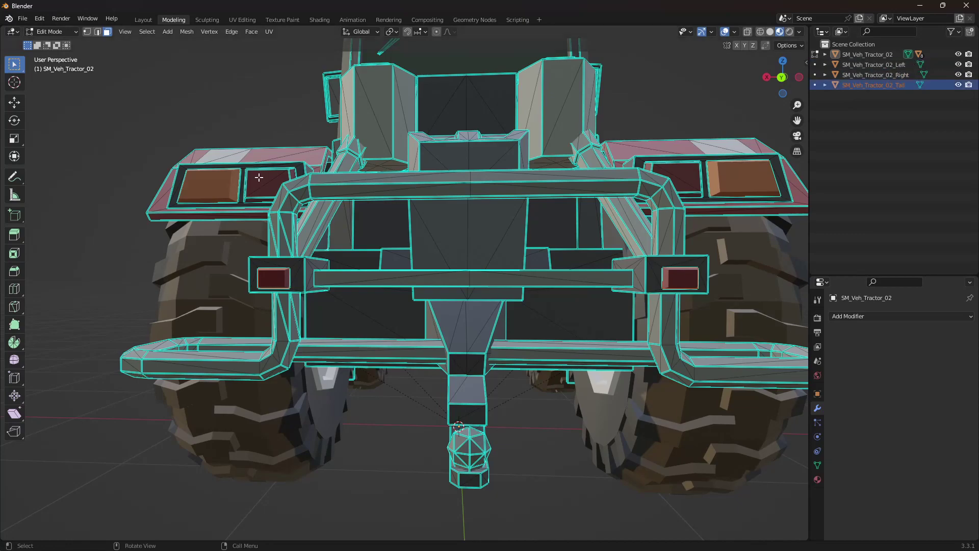
# Split the brake light faces off into their own object
pyautogui.press('l')
pyautogui.press('p')
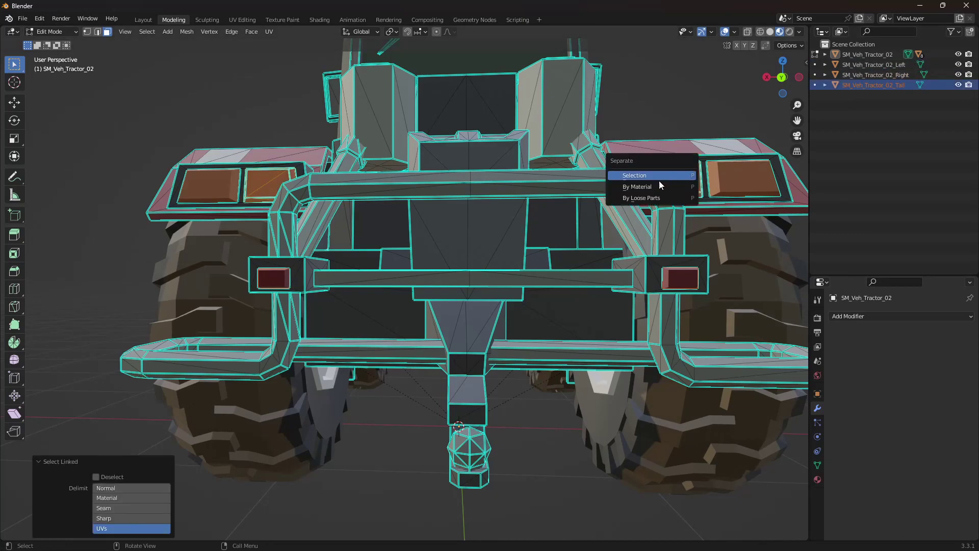
pyautogui.click(635, 176)
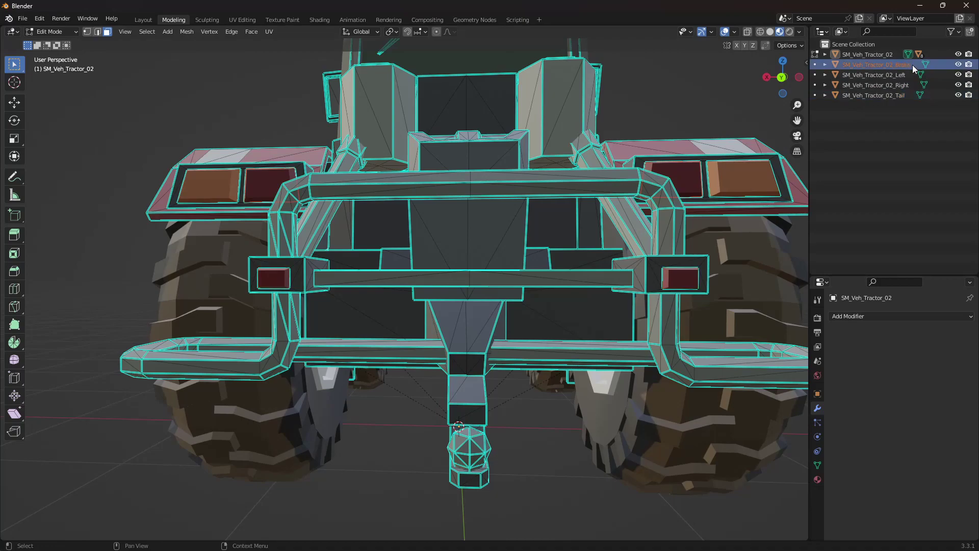
pyautogui.moveTo(508, 262); pyautogui.dragTo(306, 548, button='middle')
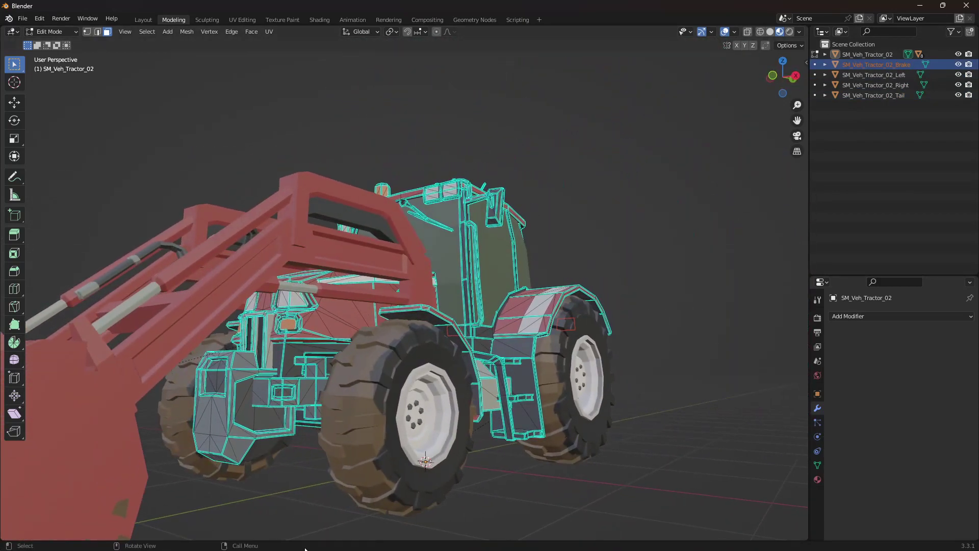
# Separate the headlight faces into a new object and start renaming it
pyautogui.press('l')
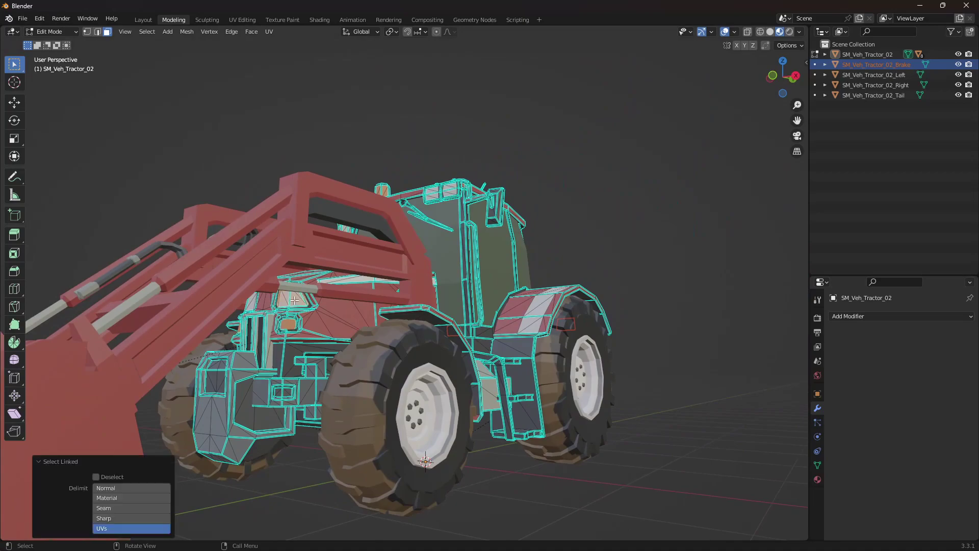
pyautogui.moveTo(253, 305); pyautogui.dragTo(269, 212, button='middle')
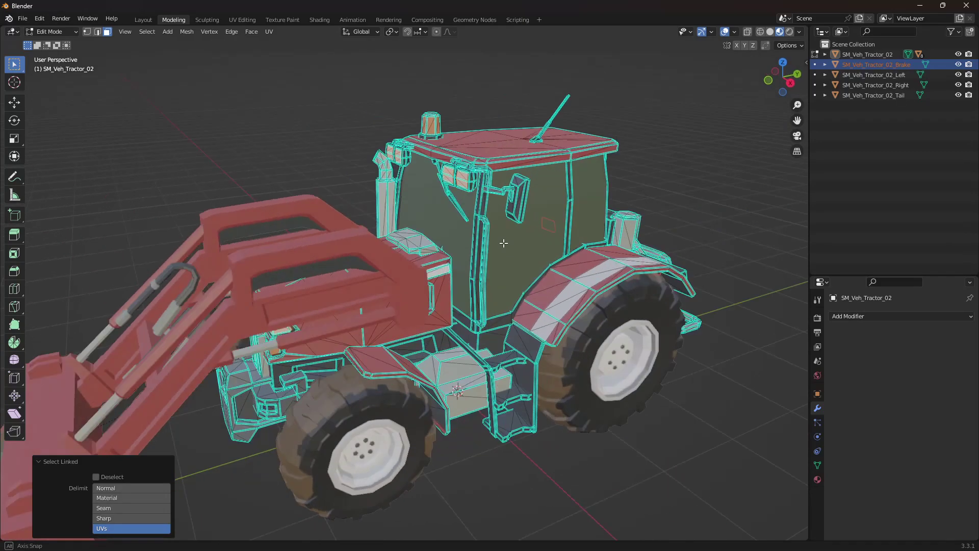
pyautogui.moveTo(504, 243); pyautogui.dragTo(234, 346, button='middle')
pyautogui.scroll(-5, 323, 165)
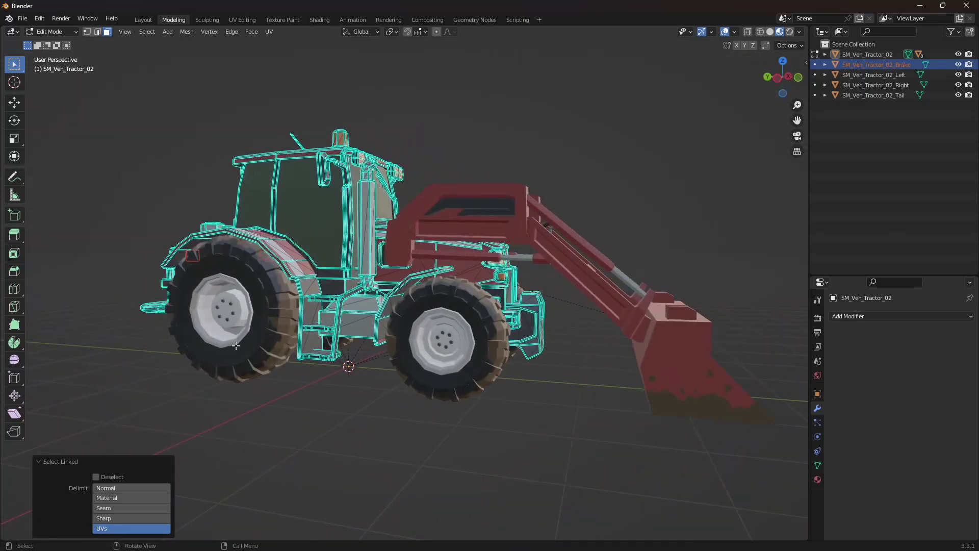
pyautogui.press('p')
pyautogui.click(196, 345)
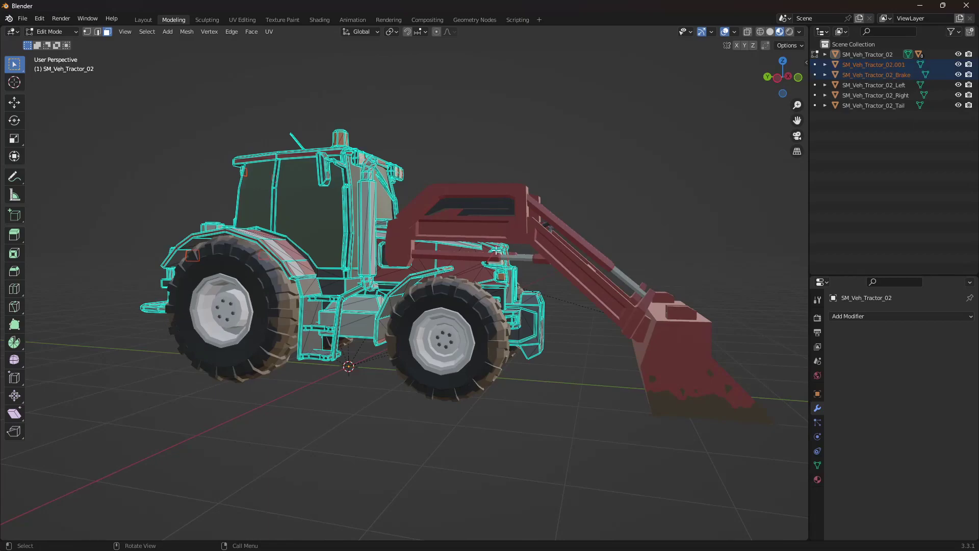
pyautogui.doubleClick(916, 64)
pyautogui.press('BackSpace')
pyautogui.press('BackSpace')
pyautogui.press('BackSpace')
pyautogui.press('BackSpace')
# Name it SM_Veh_Tractor_02_Headlights and select the five lights with the tractor body active
pyautogui.write('_Headlights')
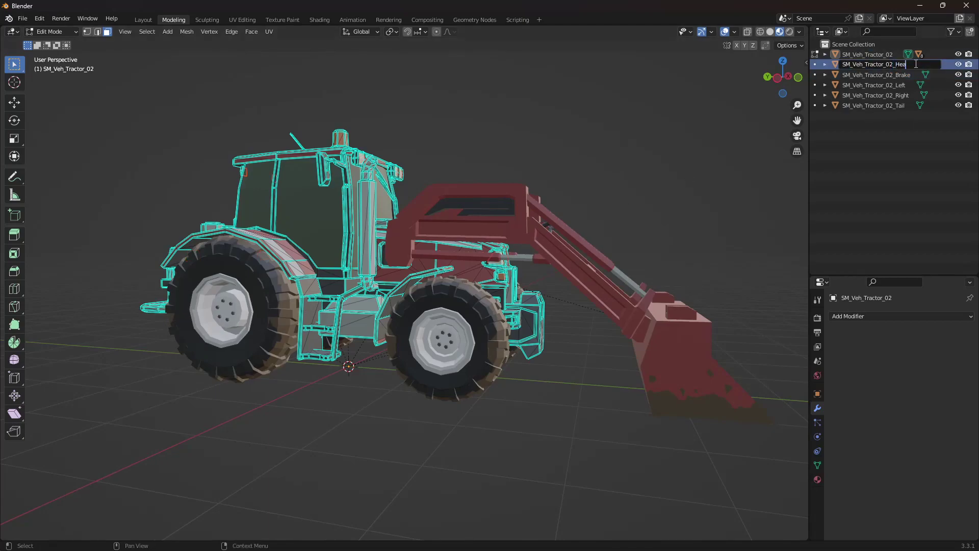
pyautogui.press('Return')
pyautogui.click(889, 107)
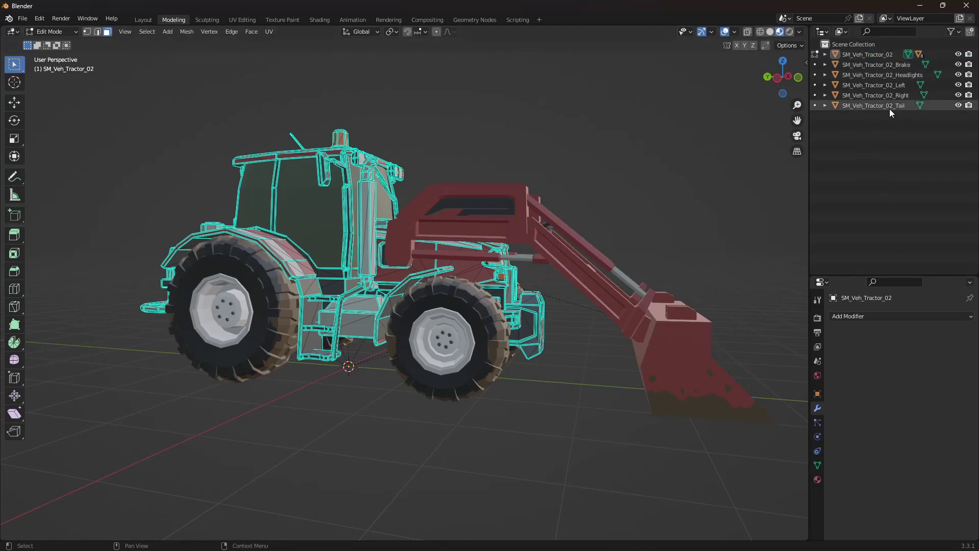
pyautogui.keyDown('shift'); pyautogui.click(896, 66); pyautogui.keyUp('shift')
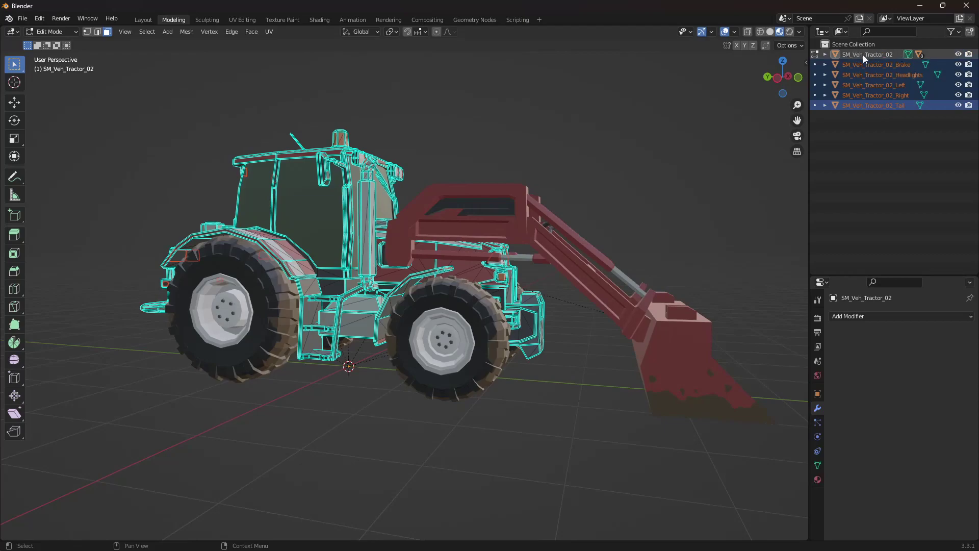
pyautogui.click(894, 65)
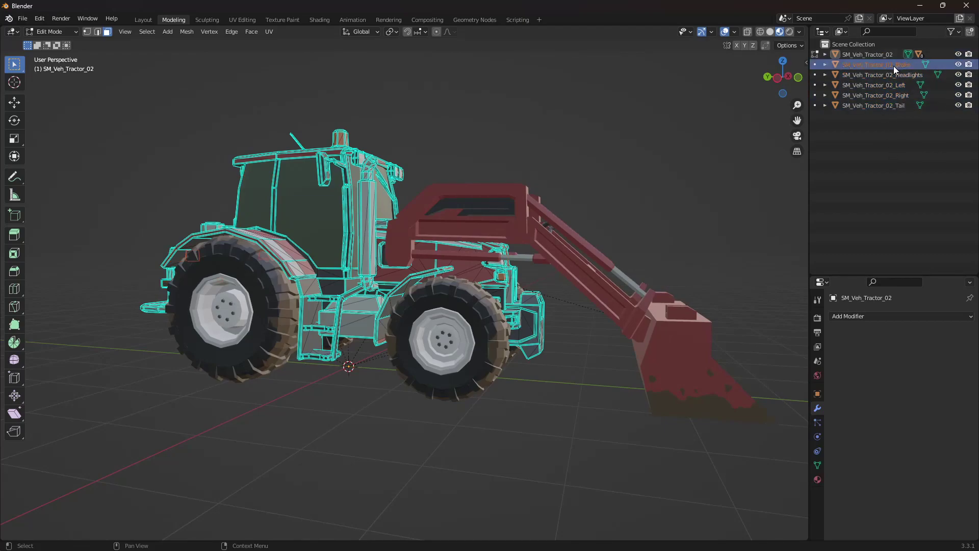
pyautogui.keyDown('shift'); pyautogui.click(883, 106); pyautogui.keyUp('shift')
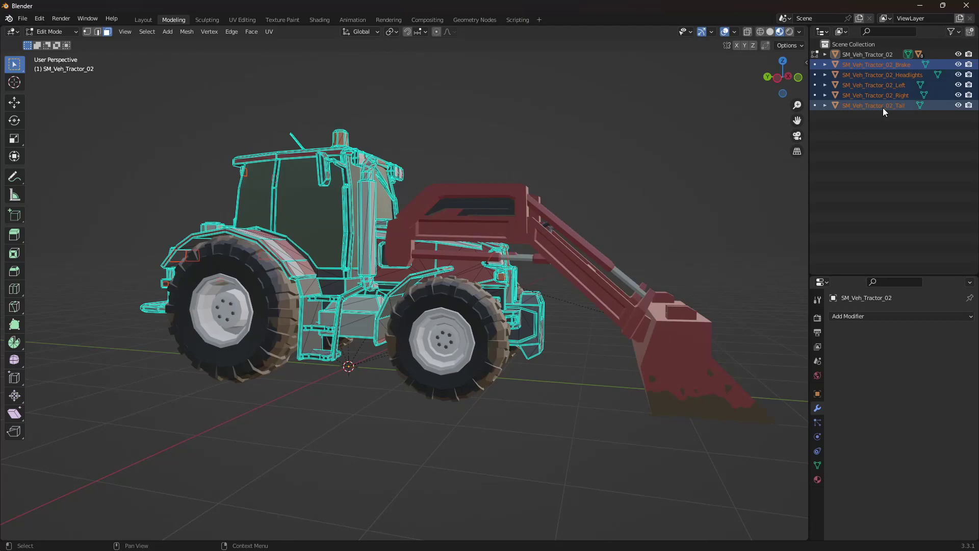
pyautogui.keyDown('ctrl'); pyautogui.click(880, 56); pyautogui.keyUp('ctrl')
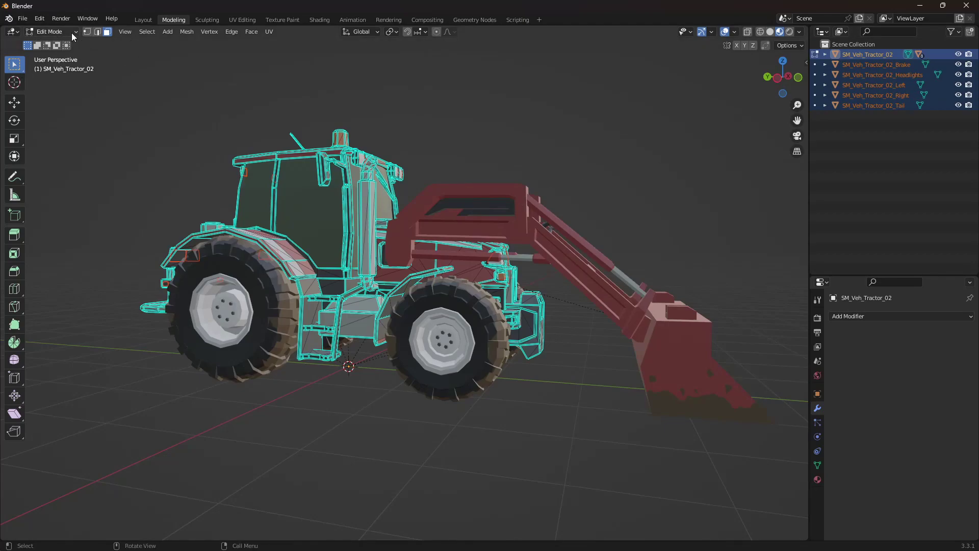
# Parent the lights to SM_Veh_Tractor_02 using Object (Keep Transform)
pyautogui.press('Tab')
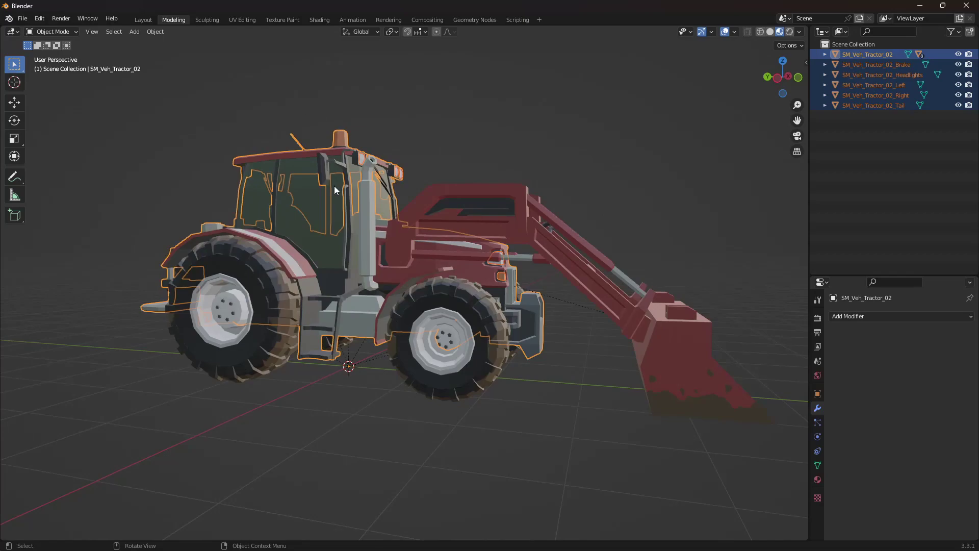
pyautogui.hotkey('ctrl', 'p')
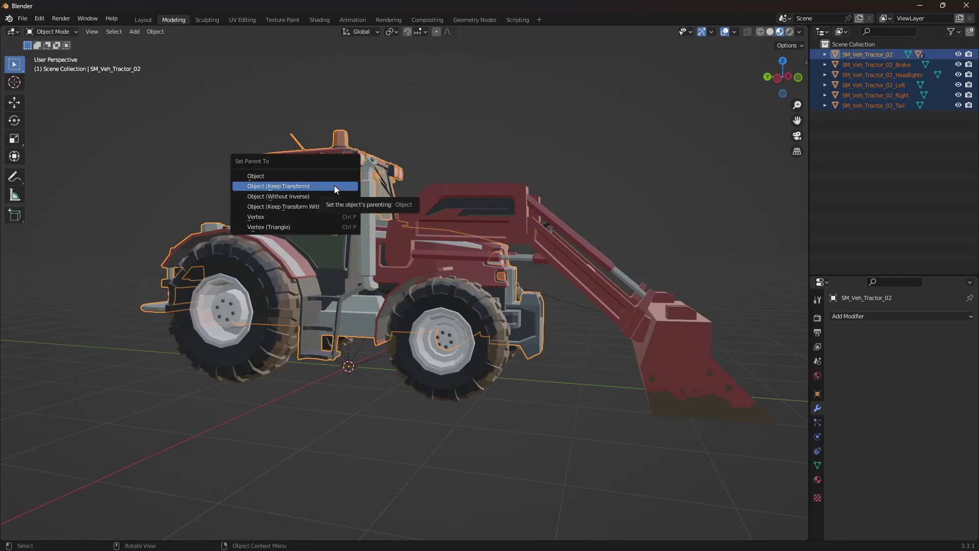
pyautogui.click(293, 188)
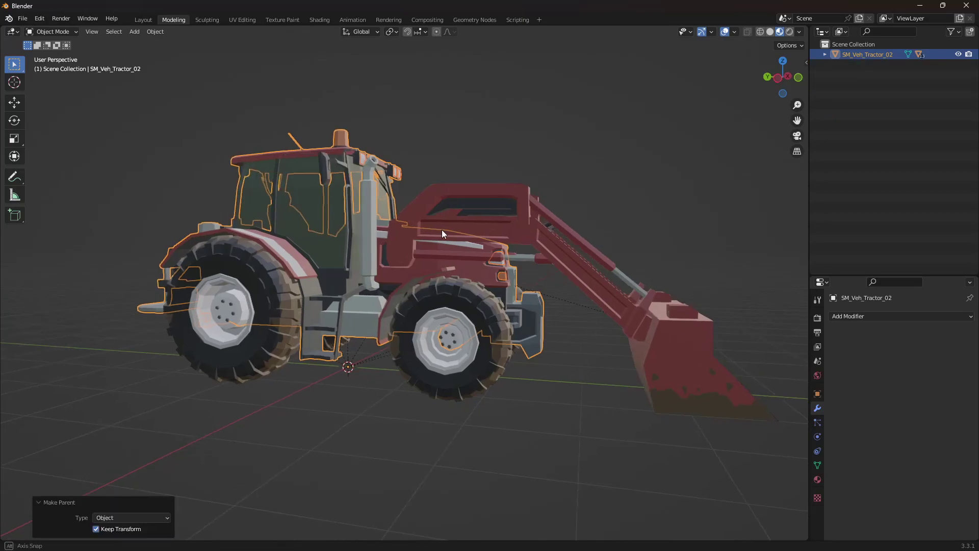
# Export the tractor to Assets as SM_Veh_Tractor_02.fbx, then delete it from the scene
pyautogui.click(23, 18)
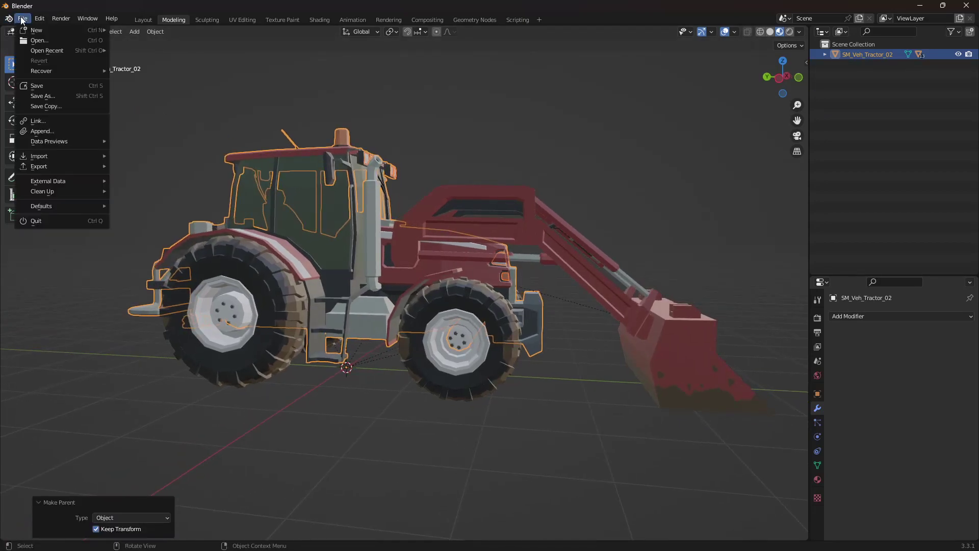
pyautogui.moveTo(46, 169)
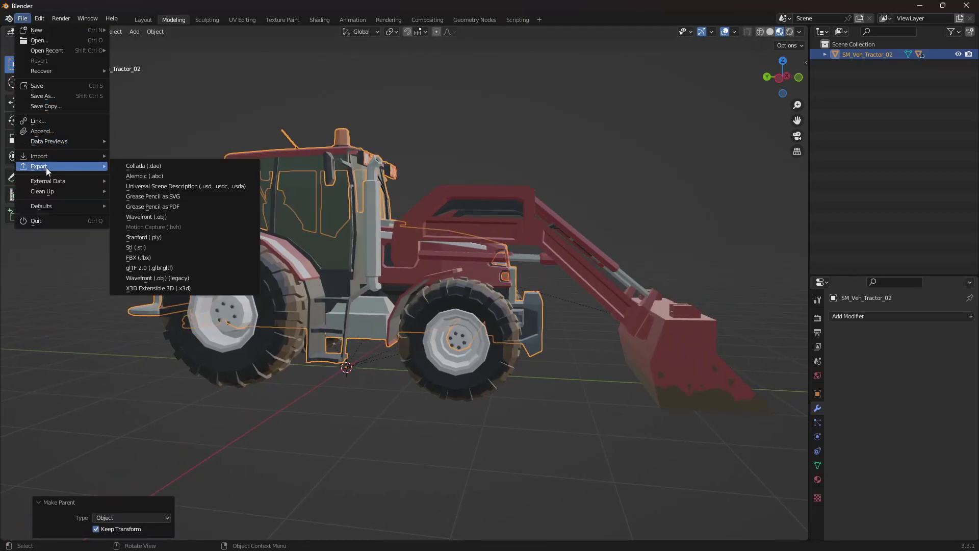
pyautogui.click(145, 259)
pyautogui.click(330, 184)
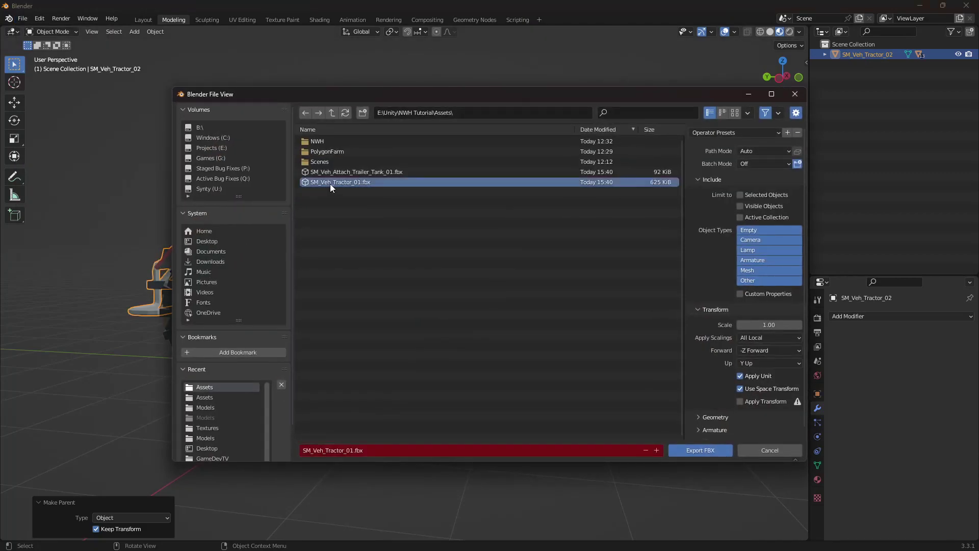
pyautogui.click(357, 451)
pyautogui.click(350, 451)
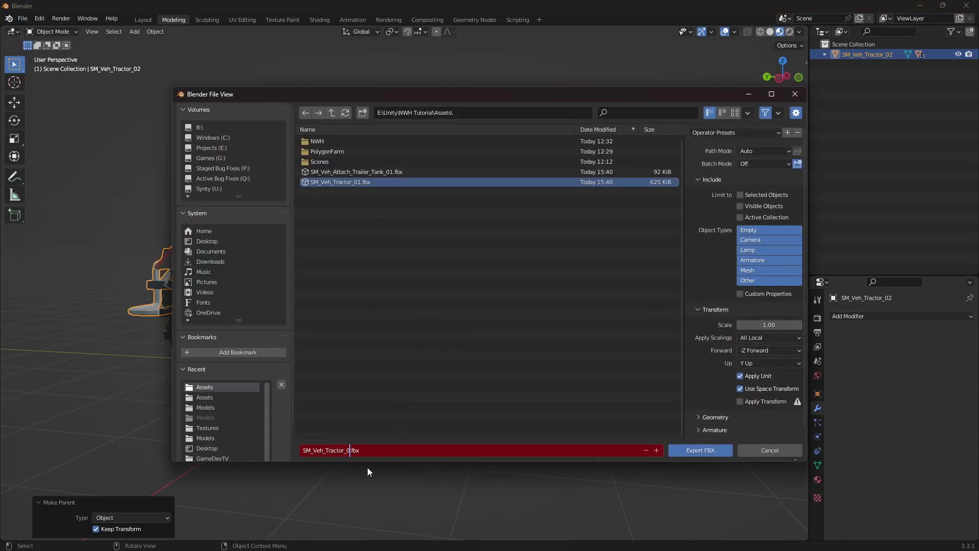
pyautogui.write('2')
pyautogui.press('Return')
pyautogui.click(701, 451)
pyautogui.press('Delete')
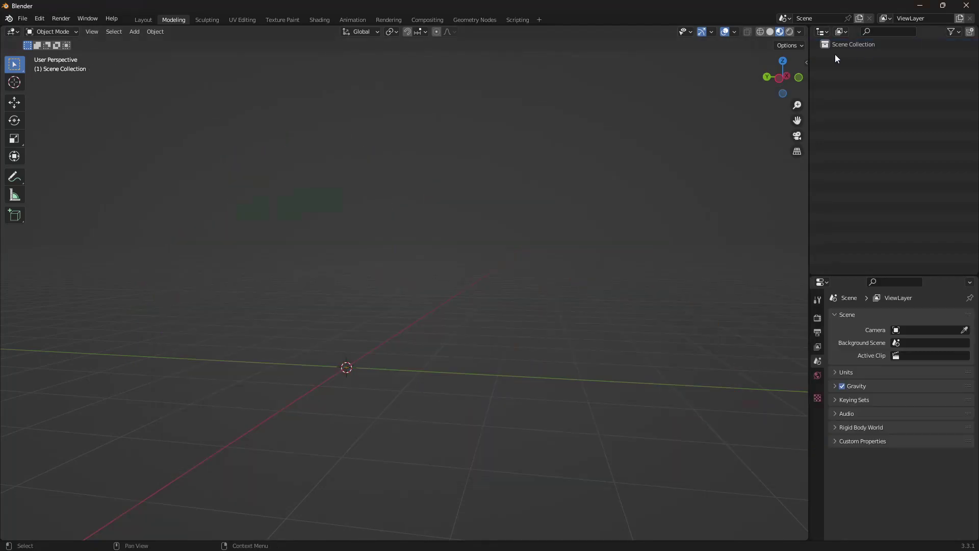
# Import SM_Veh_Attach_Trailer_Tank_01.fbx into the scene
pyautogui.click(23, 19)
pyautogui.moveTo(39, 156)
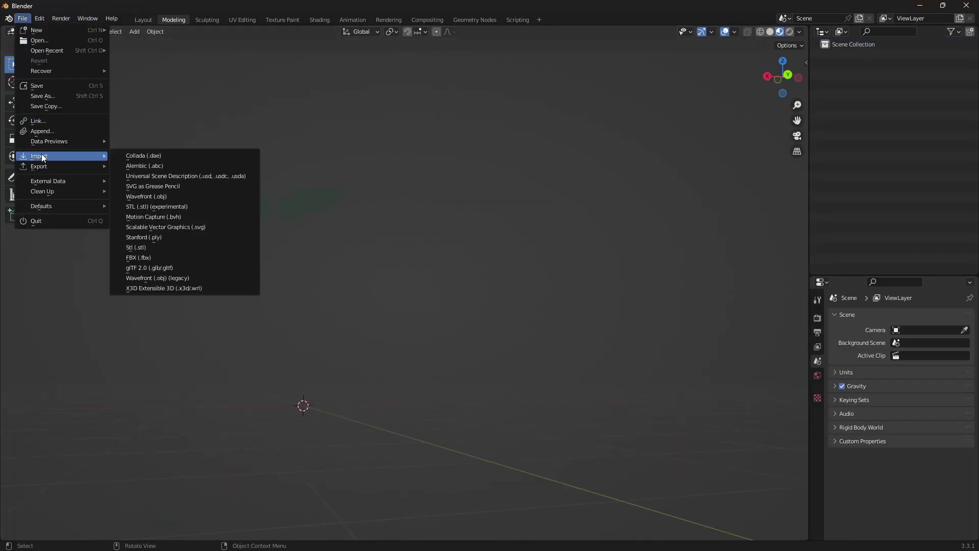
pyautogui.click(186, 257)
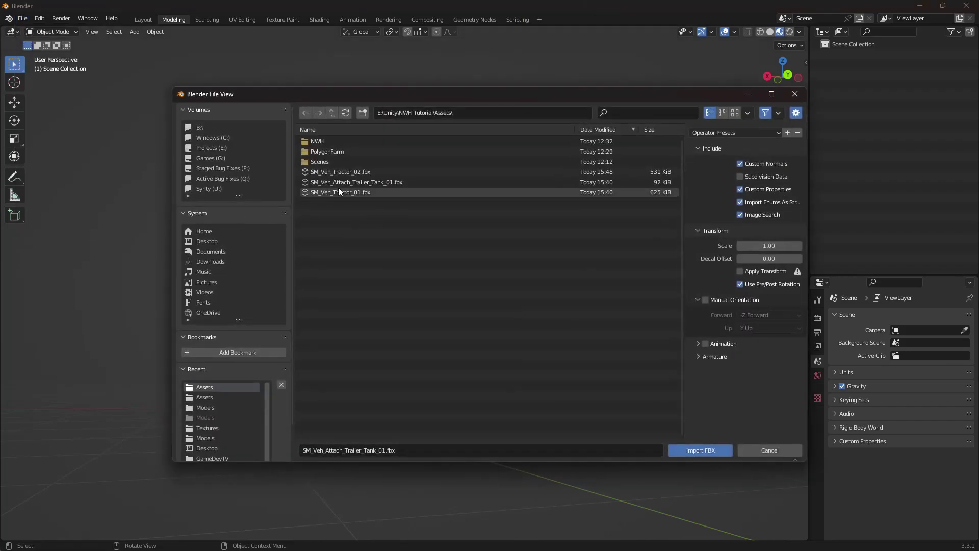
pyautogui.click(367, 183)
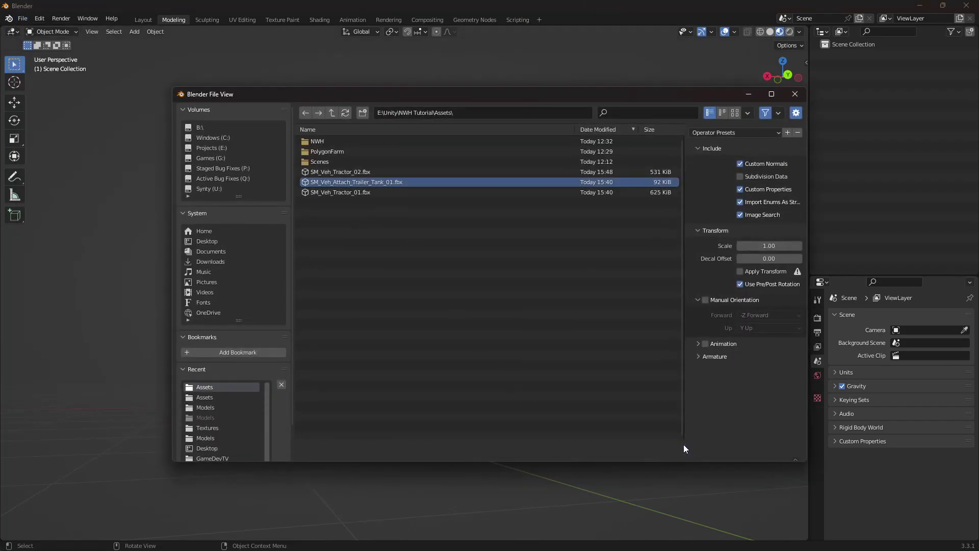
pyautogui.click(684, 445)
# Rename the trailer to SM_Veh_Attach_Trailer_Tank_02
pyautogui.doubleClick(913, 55)
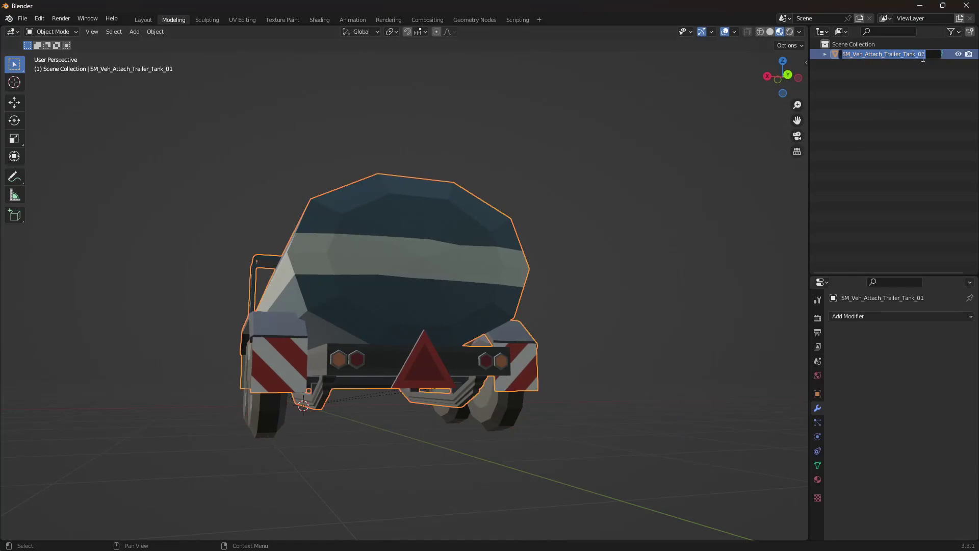
pyautogui.click(926, 54)
pyautogui.press('BackSpace')
pyautogui.write('2')
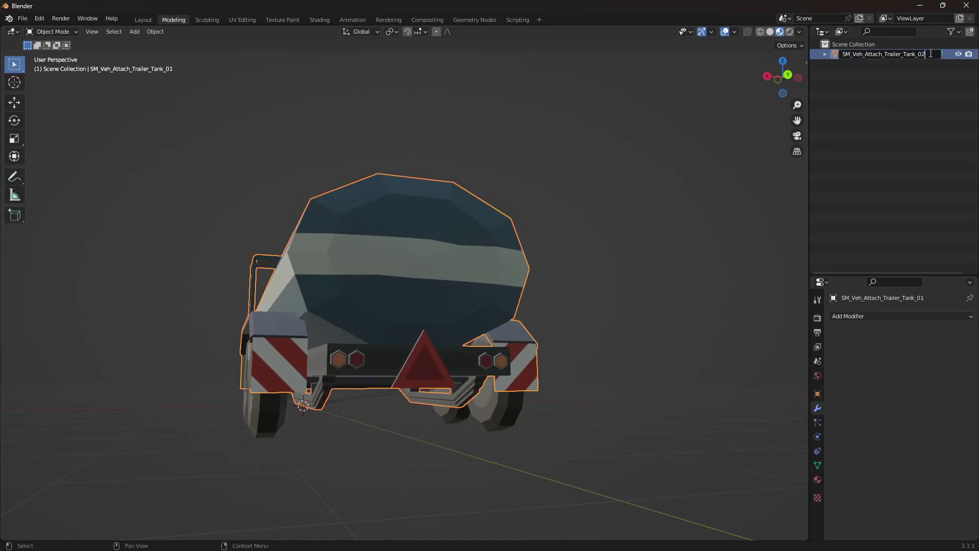
pyautogui.press('Return')
pyautogui.moveTo(424, 226); pyautogui.dragTo(460, 260, button='middle')
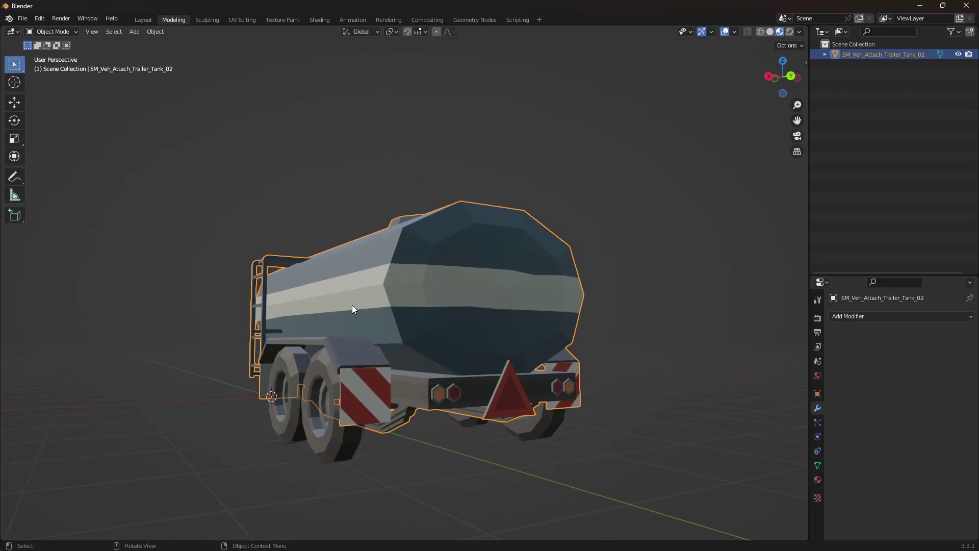
# In Edit Mode, separate the trailer's left rear light into a new object
pyautogui.press('Tab')
pyautogui.moveTo(372, 269); pyautogui.dragTo(326, 498, button='middle')
pyautogui.hotkey('alt', 'a')
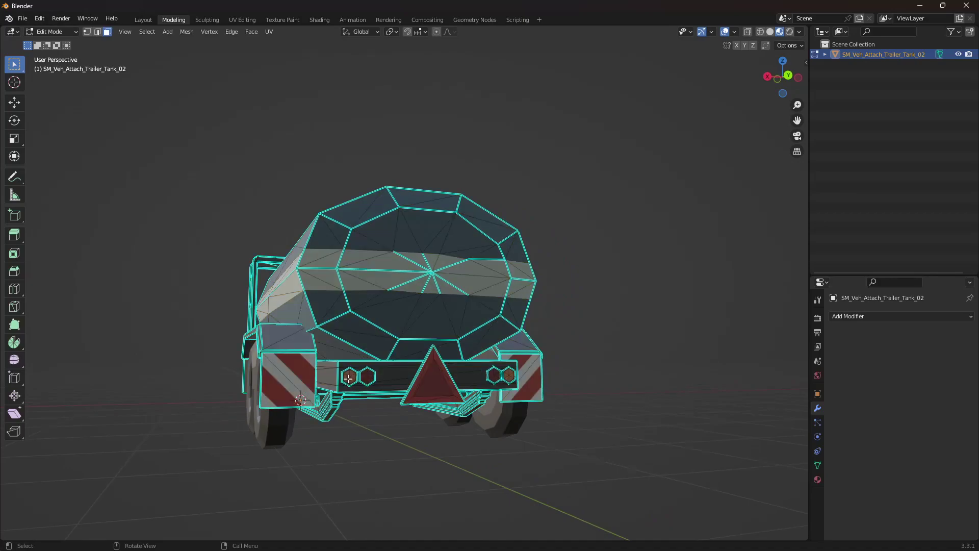
pyautogui.press('l')
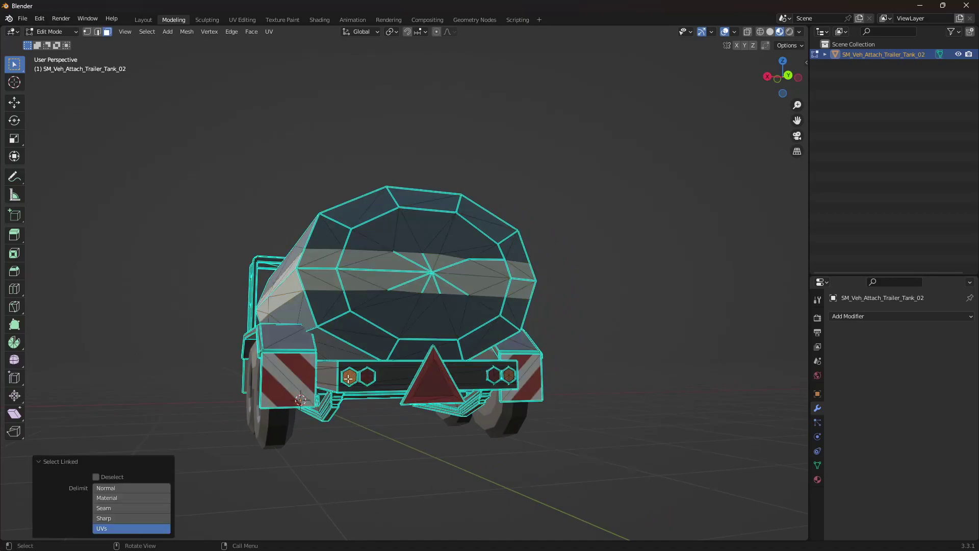
pyautogui.press('p')
pyautogui.click(320, 382)
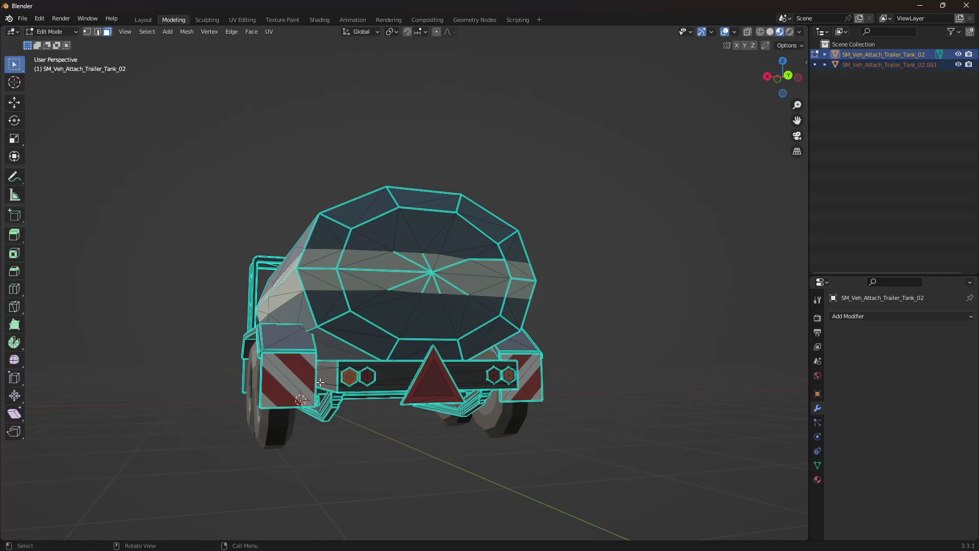
pyautogui.click(890, 65)
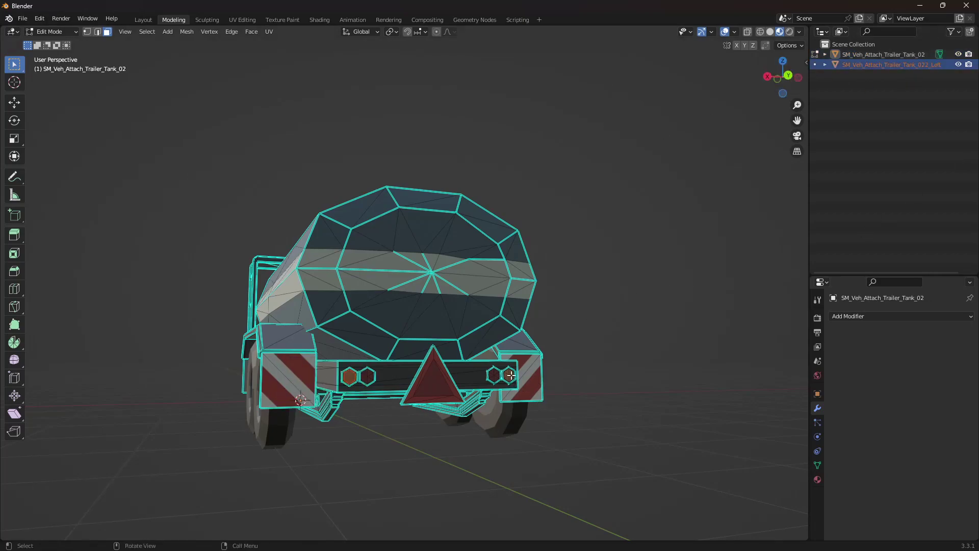
# Separate the right rear light and name it SM_Veh_Attach_Trailer_Tank_02_Right
pyautogui.press('l')
pyautogui.press('p')
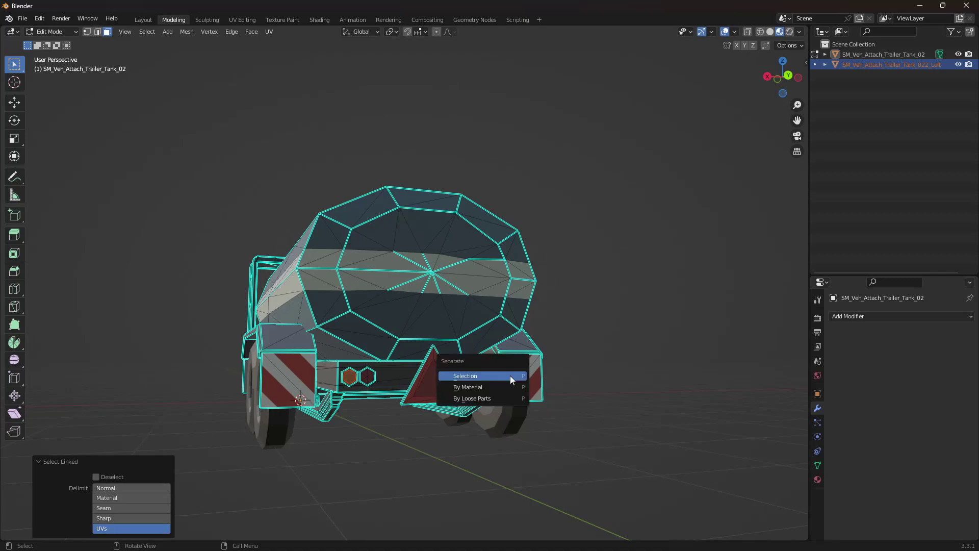
pyautogui.click(511, 375)
pyautogui.doubleClick(925, 66)
pyautogui.write('SM_Veh_Attach_Trailer_Tank_02_Right')
pyautogui.press('Return')
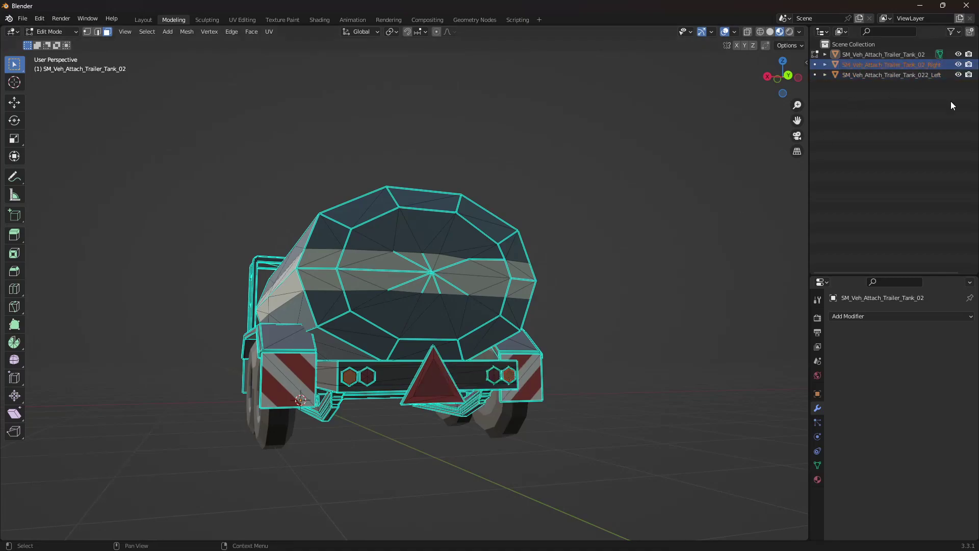
# Separate the brake light into its own object and select the three light objects
pyautogui.press('l')
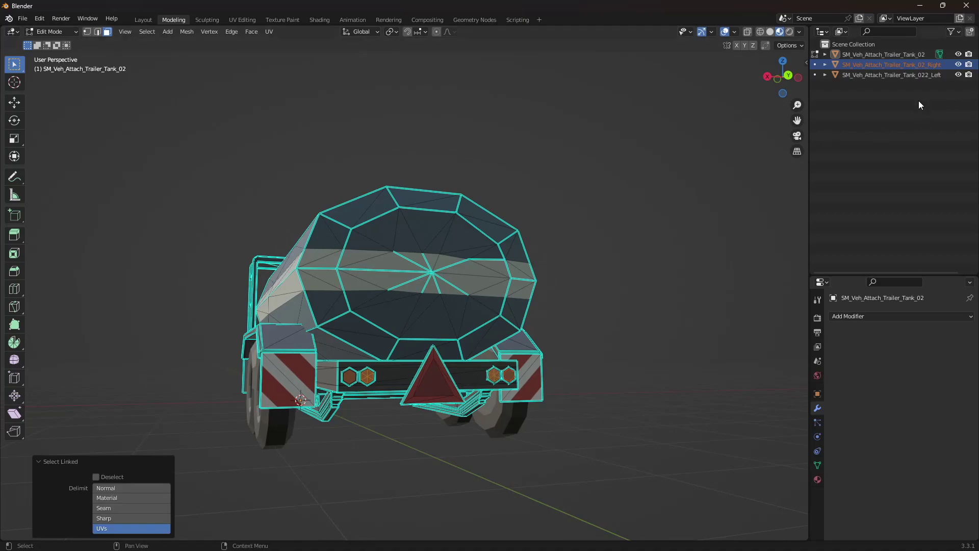
pyautogui.press('p')
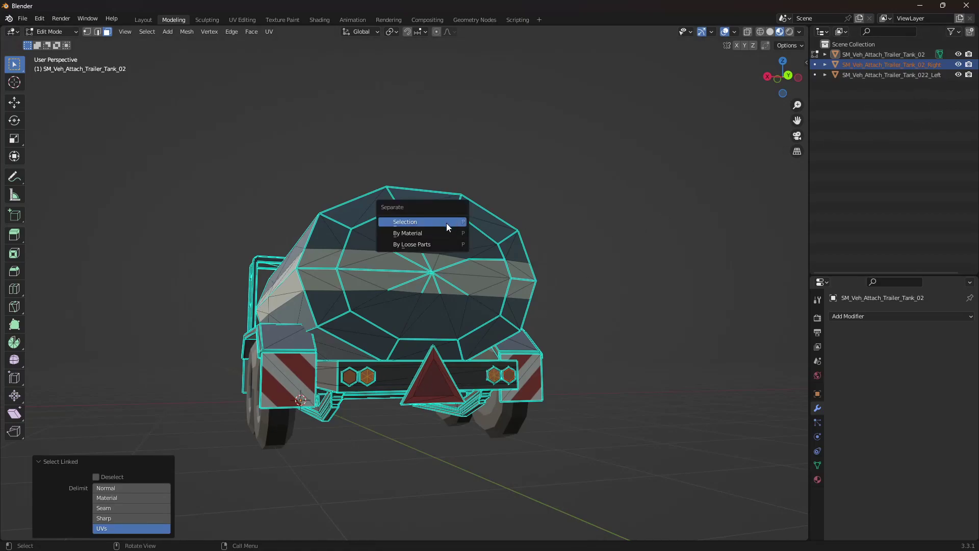
pyautogui.click(445, 222)
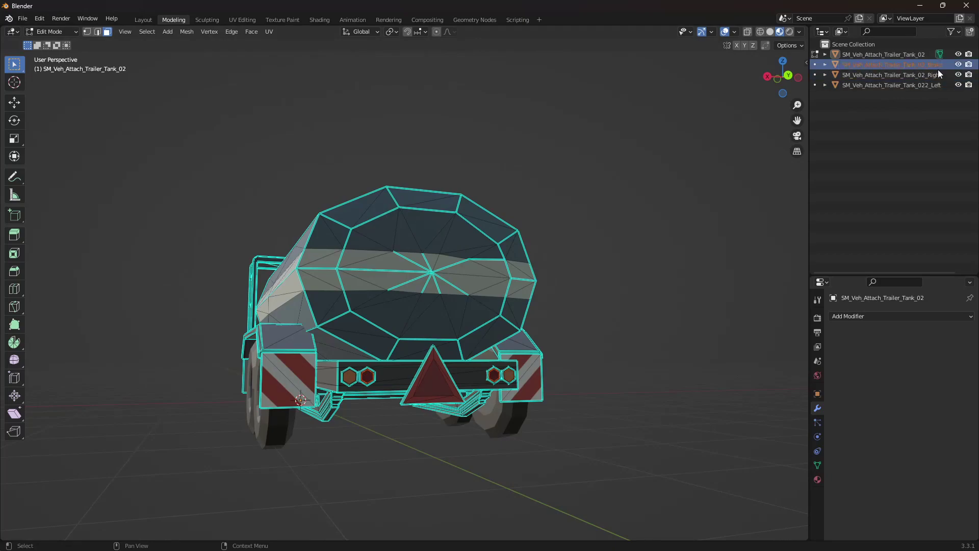
pyautogui.click(921, 77)
pyautogui.click(931, 87)
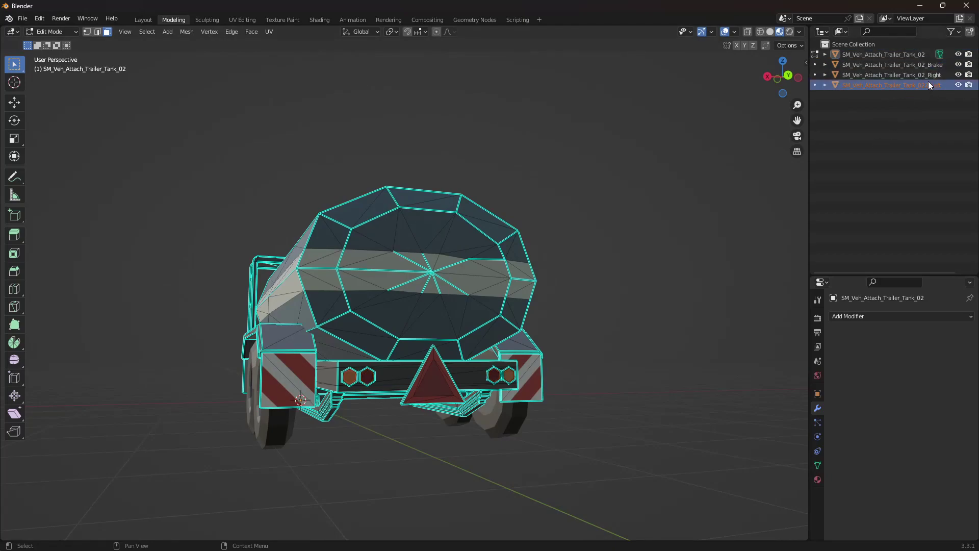
pyautogui.click(927, 74)
pyautogui.click(924, 68)
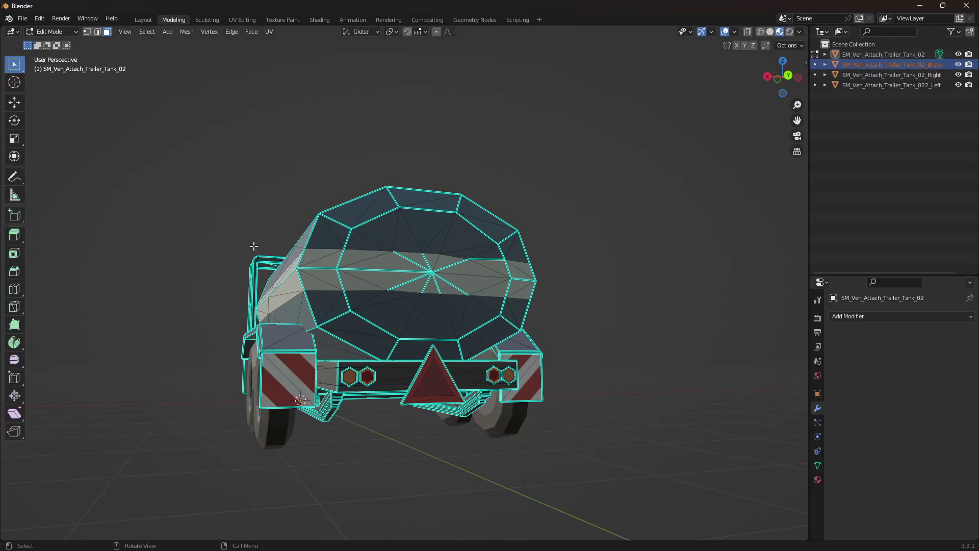
# In Object Mode, select the three lights with the tank body active and bring up Ctrl+P parenting
pyautogui.press('Tab')
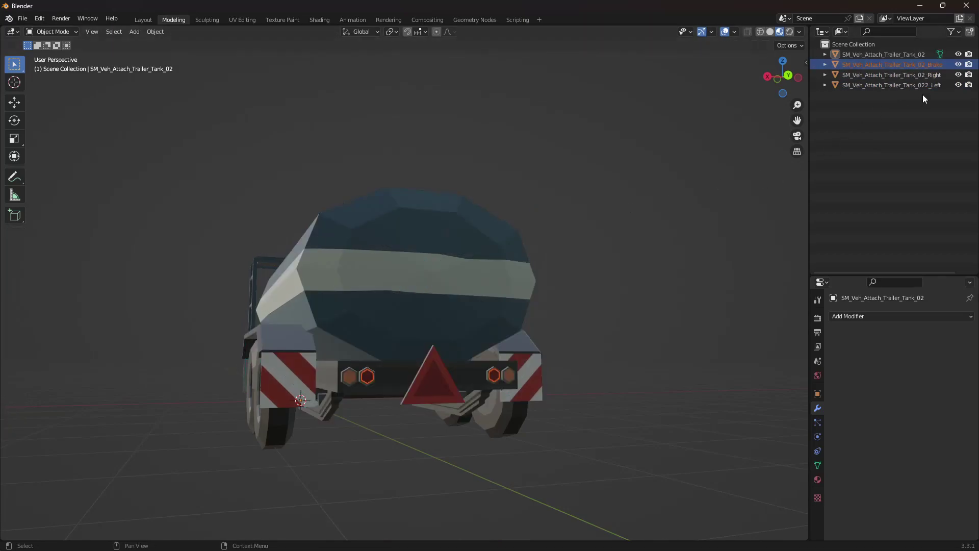
pyautogui.keyDown('shift'); pyautogui.click(899, 85); pyautogui.keyUp('shift')
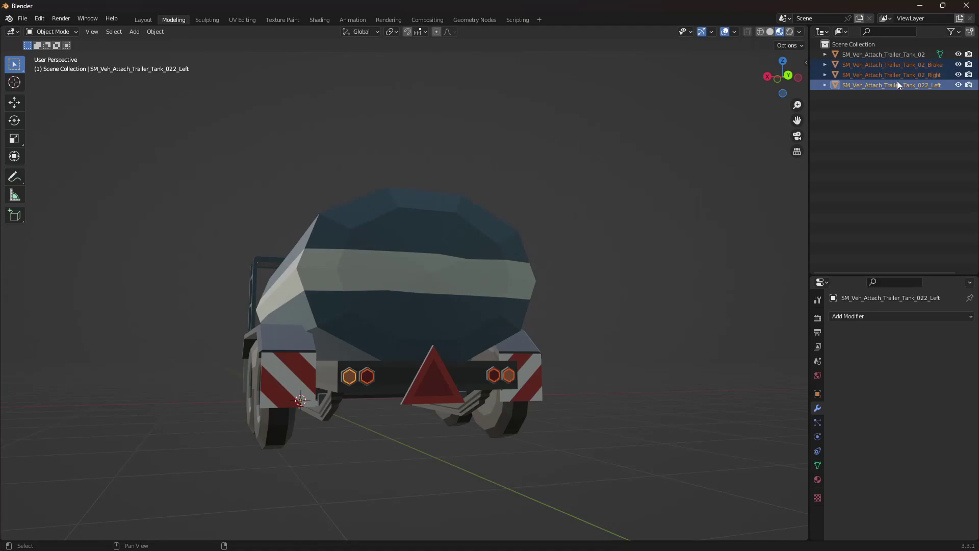
pyautogui.keyDown('ctrl'); pyautogui.click(884, 55); pyautogui.keyUp('ctrl')
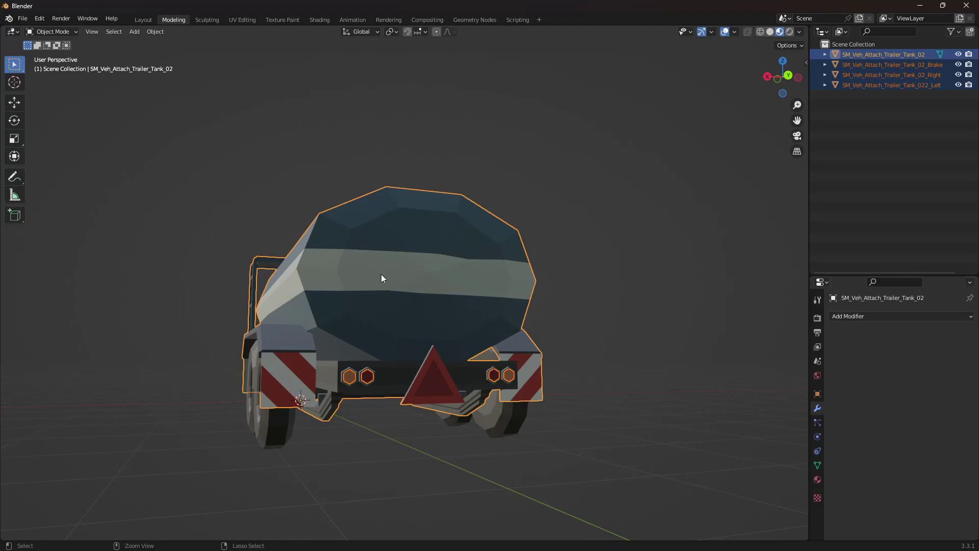
pyautogui.hotkey('ctrl', 'p')
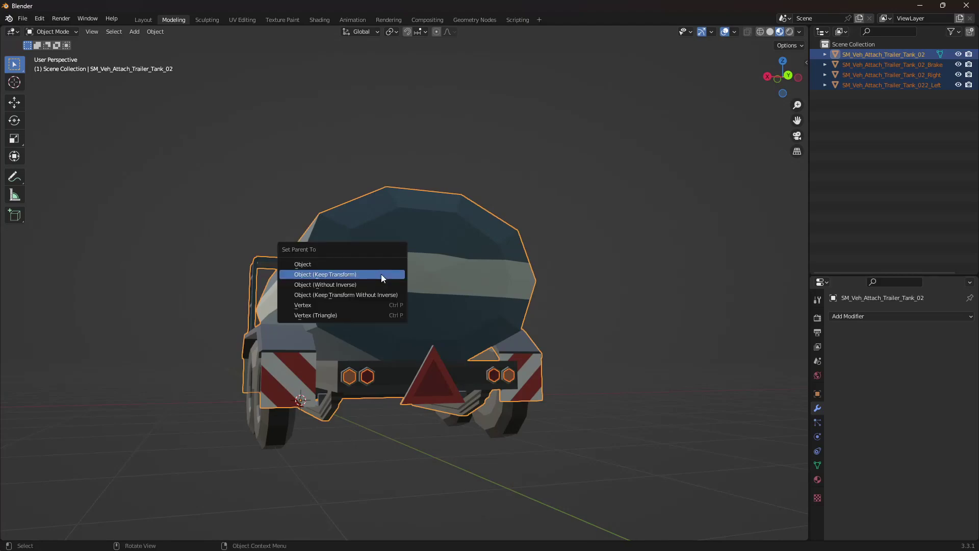
# Parent the lights to the tank, then begin an FBX export over the existing Tank_01 file name, clearing its 1
pyautogui.click(381, 273)
pyautogui.click(23, 18)
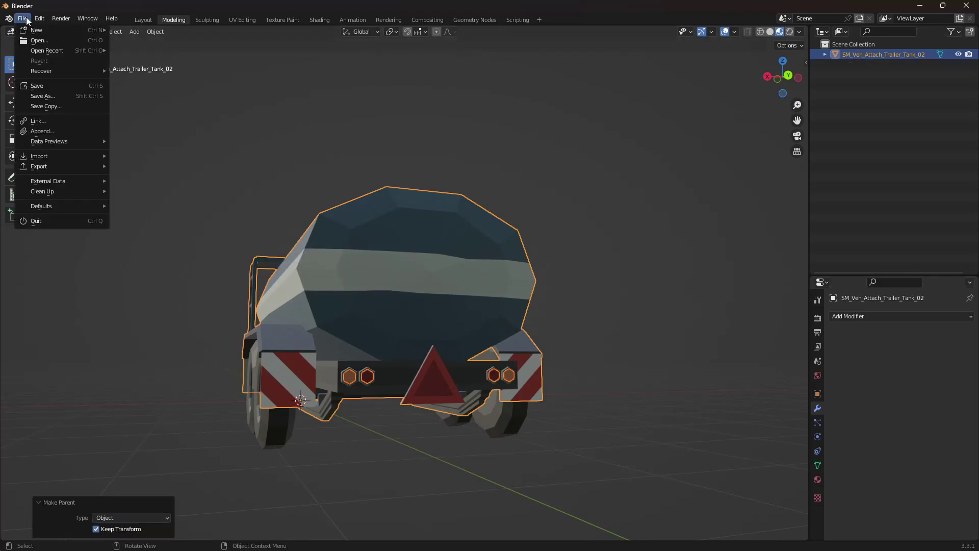
pyautogui.moveTo(50, 167)
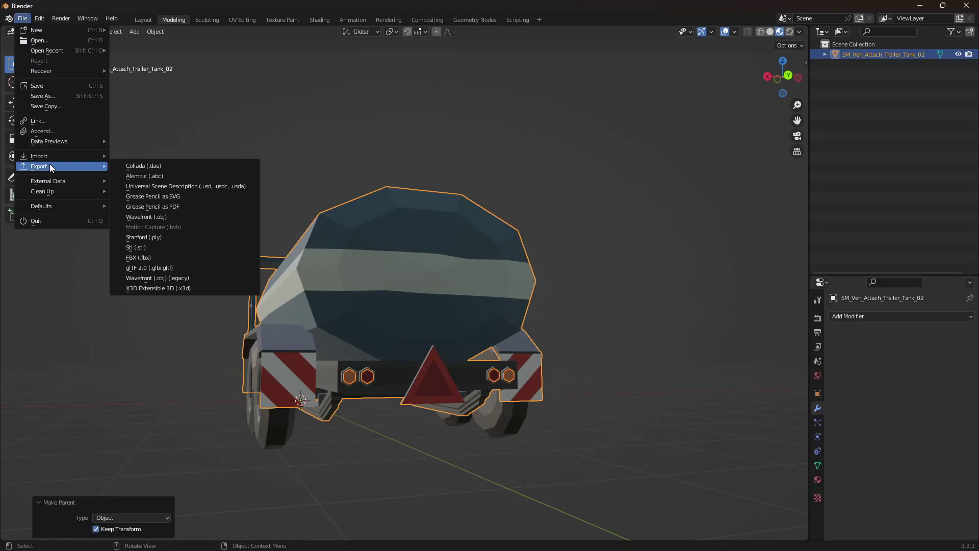
pyautogui.click(173, 257)
pyautogui.click(384, 182)
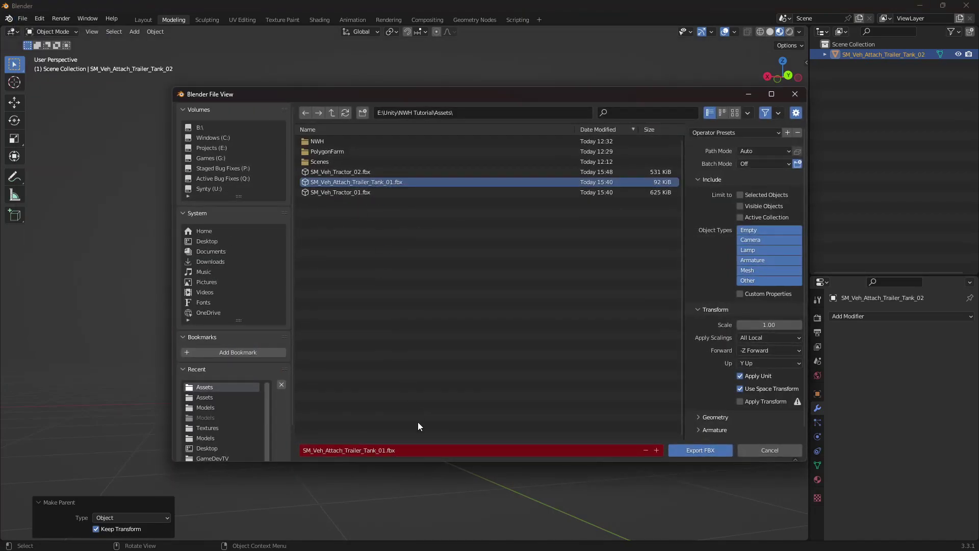
pyautogui.click(386, 450)
pyautogui.click(386, 450)
pyautogui.press('BackSpace')
# Export the trailer as SM_Veh_Attach_Trailer_Tank_02.fbx
pyautogui.write('2')
pyautogui.press('Return')
pyautogui.click(711, 451)
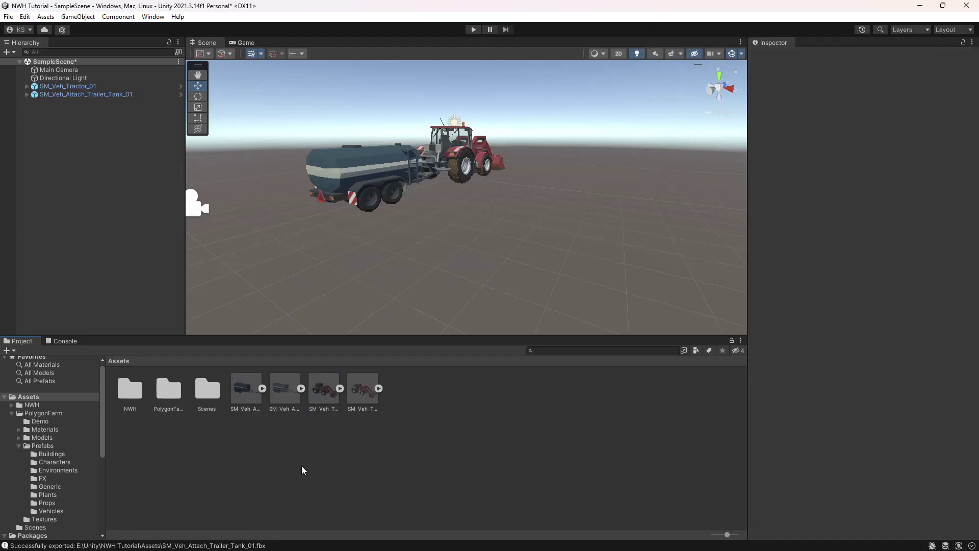
# In Unity, delete the old Tractor_01 and Trailer_Tank_01 model files
pyautogui.click(246, 394)
pyautogui.keyDown('ctrl'); pyautogui.click(317, 397); pyautogui.keyUp('ctrl')
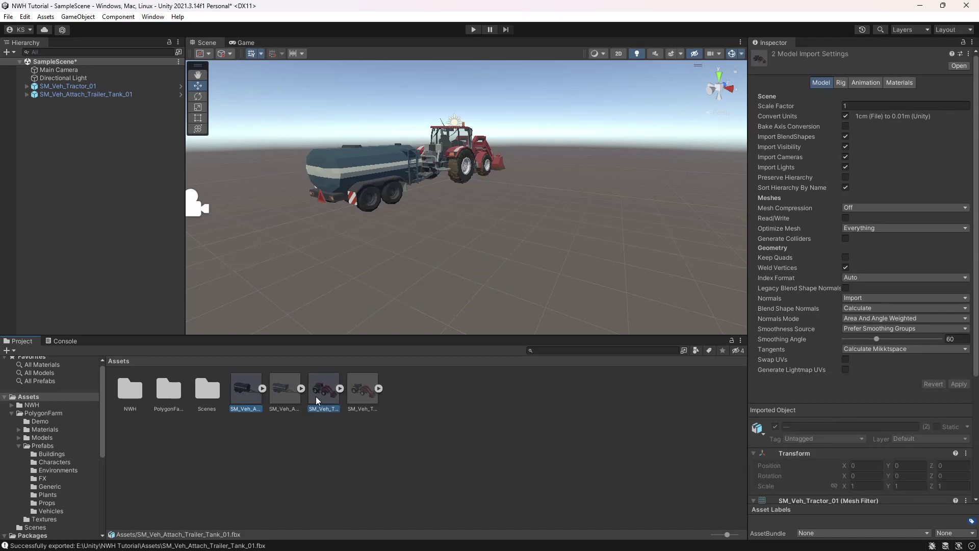
pyautogui.press('Delete')
pyautogui.click(518, 301)
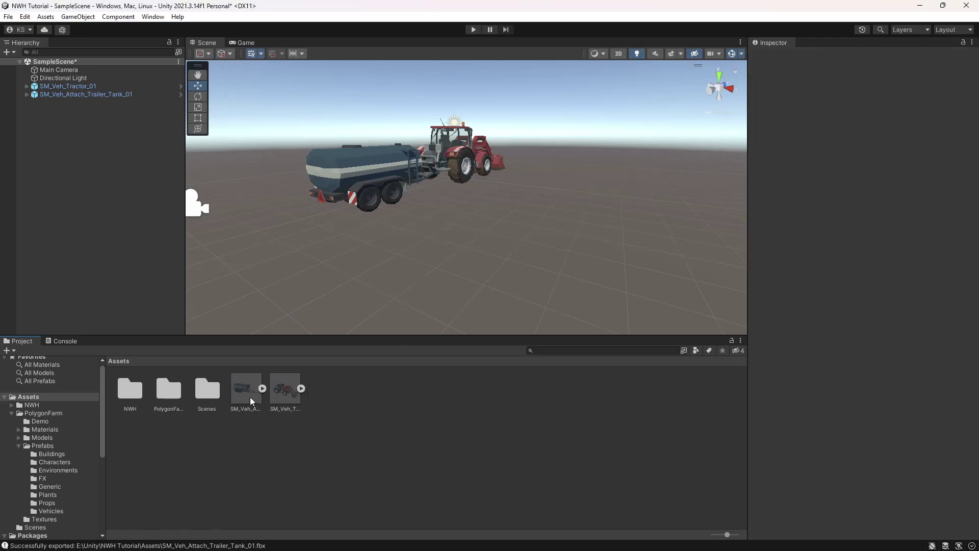
# Place the new SM_Veh_Tractor_02 and SM_Veh_Attach_Trailer_Tank_02 models into the scene
pyautogui.click(250, 393)
pyautogui.click(292, 396)
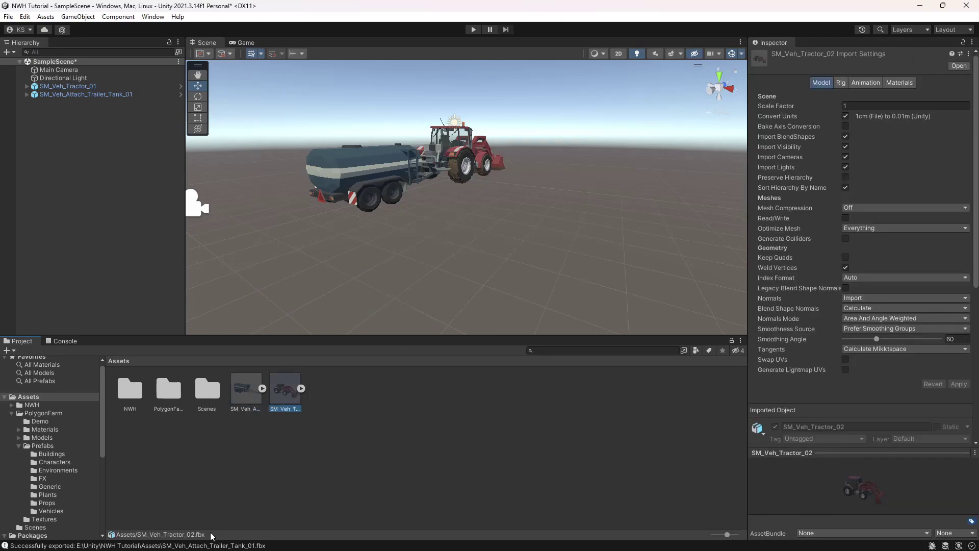
pyautogui.moveTo(292, 404); pyautogui.dragTo(547, 194)
pyautogui.moveTo(246, 391); pyautogui.dragTo(459, 215)
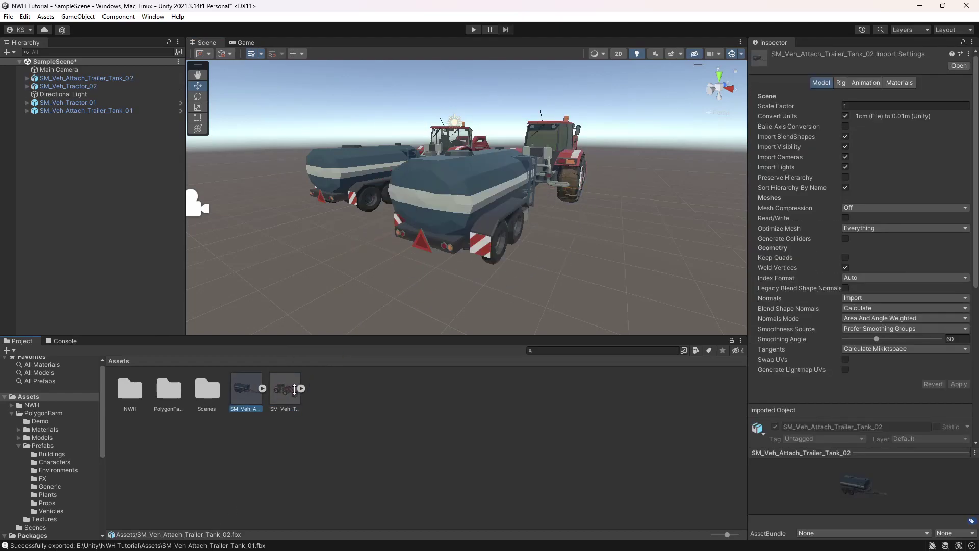
# Move both new models into the PolygonFarm Models folder and save the scene vehicles as prefabs
pyautogui.keyDown('ctrl'); pyautogui.click(290, 390); pyautogui.keyUp('ctrl')
pyautogui.moveTo(245, 400); pyautogui.dragTo(36, 440)
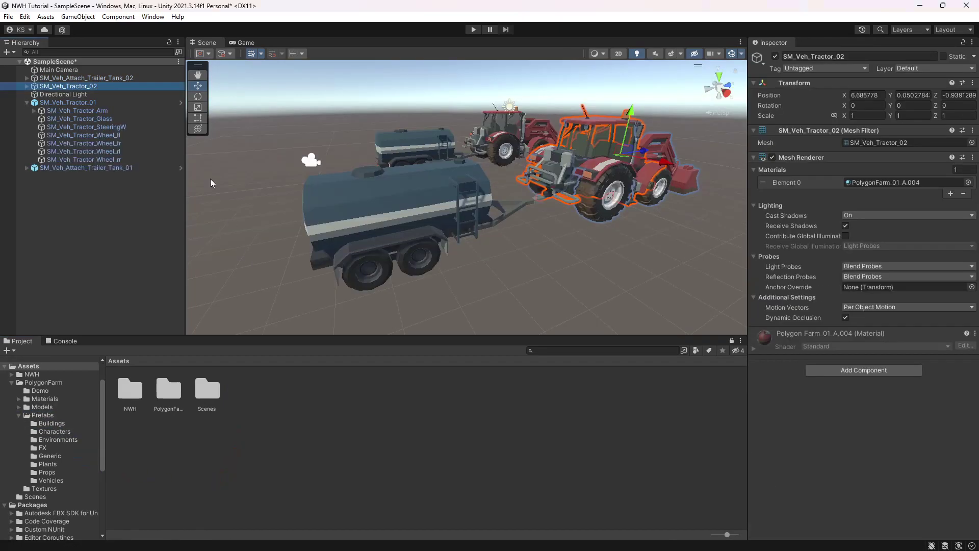
pyautogui.moveTo(267, 401); pyautogui.dragTo(267, 401)
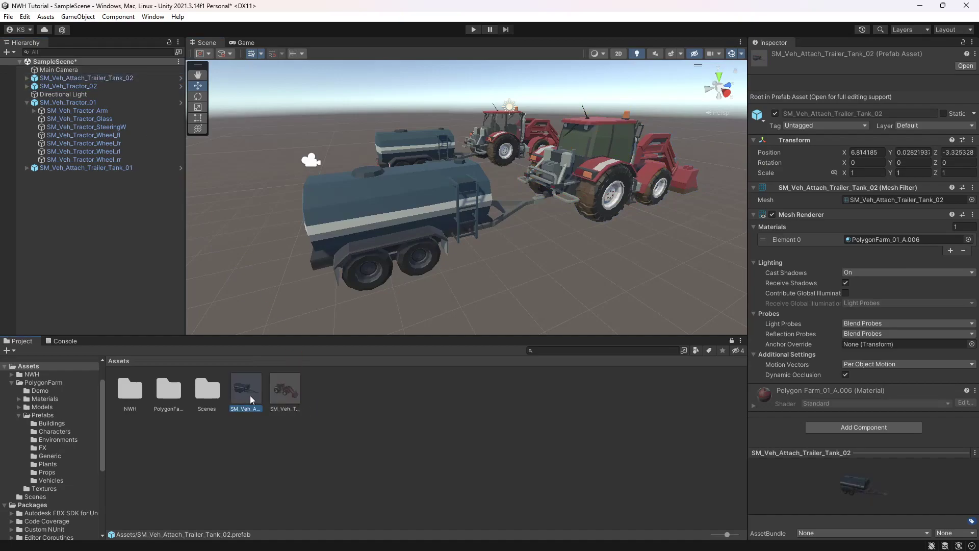
# Paste PolygonFarm_01_A as the material on the tractor prefab's root and all its child parts
pyautogui.doubleClick(284, 393)
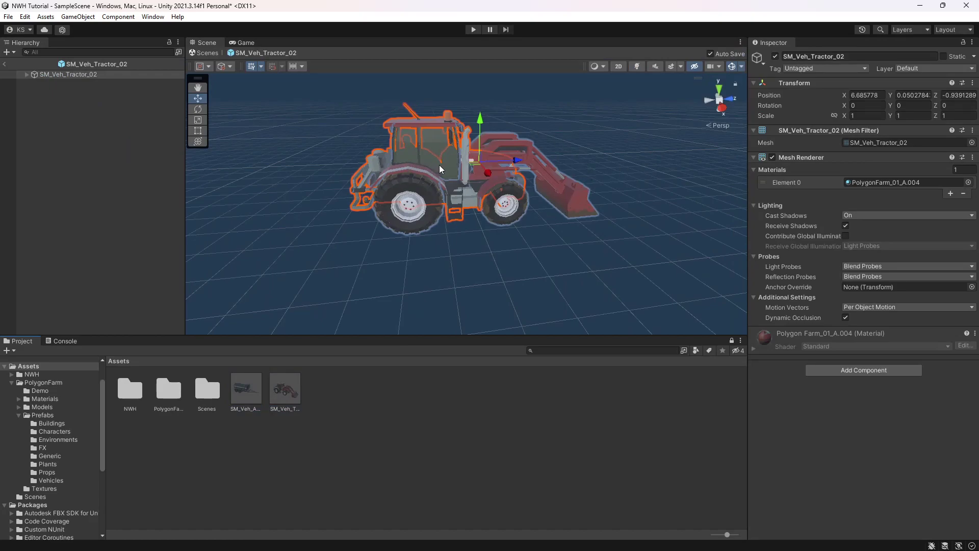
pyautogui.rightClick(880, 182)
pyautogui.click(880, 233)
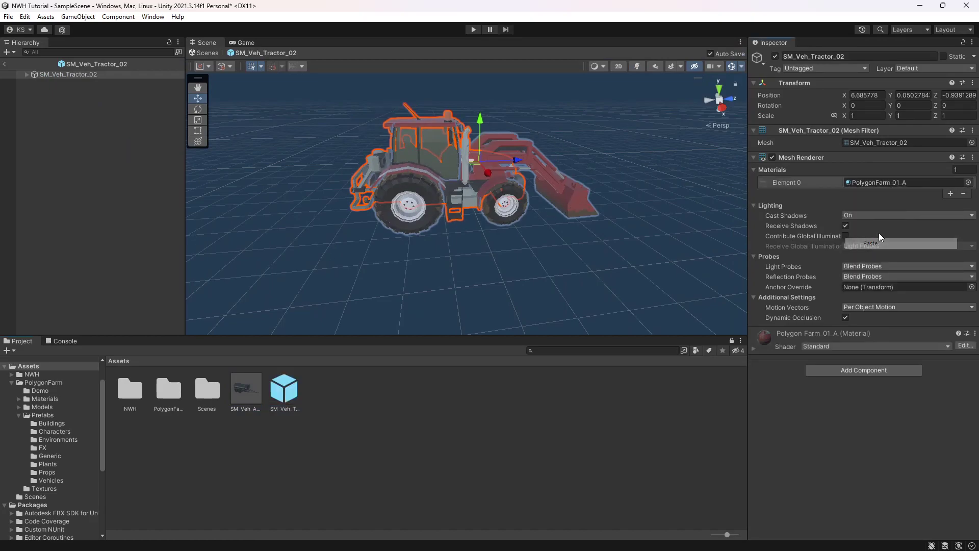
pyautogui.click(27, 75)
pyautogui.keyDown('shift'); pyautogui.click(84, 172); pyautogui.keyUp('shift')
pyautogui.rightClick(942, 182)
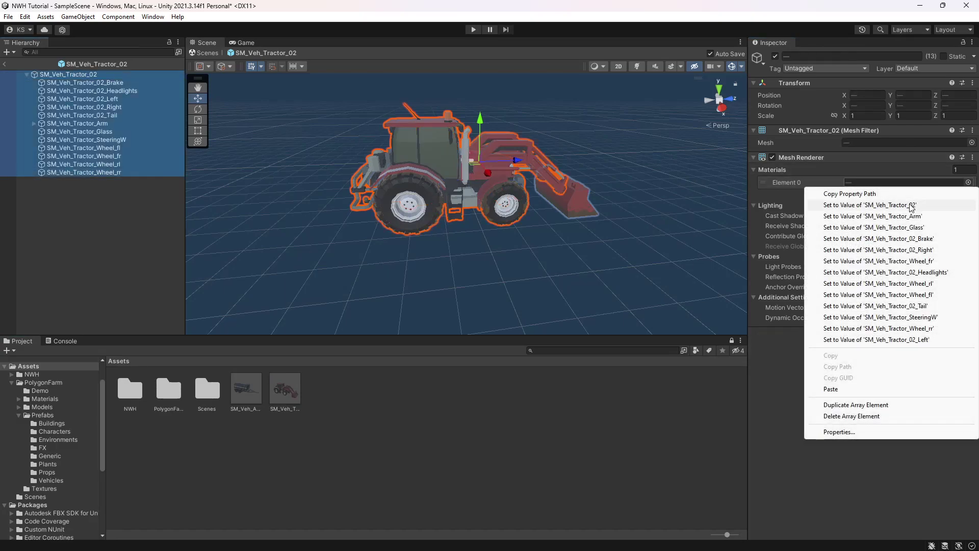
pyautogui.click(851, 389)
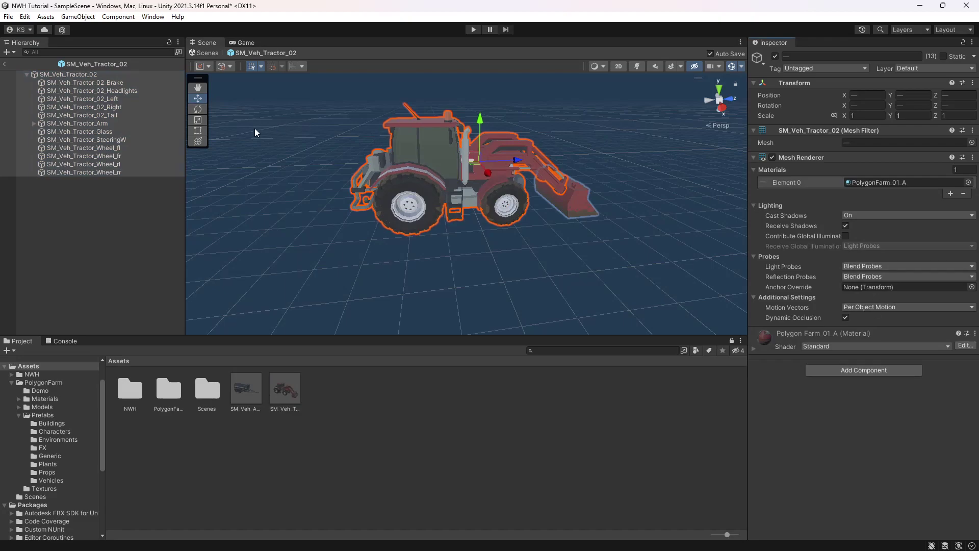
# Assign PolygonFarm_Glass to the tractor's glass part, then open the trailer prefab
pyautogui.click(105, 132)
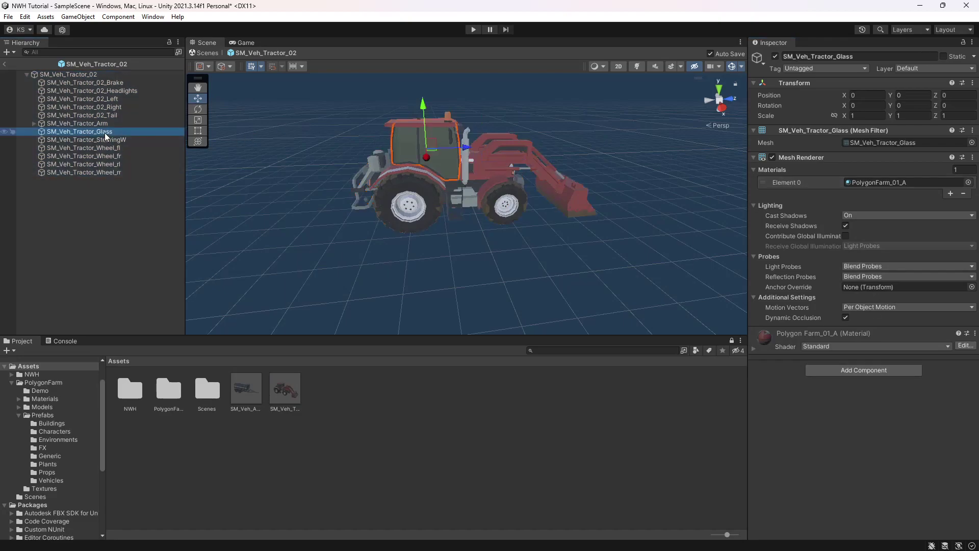
pyautogui.click(968, 183)
pyautogui.doubleClick(749, 273)
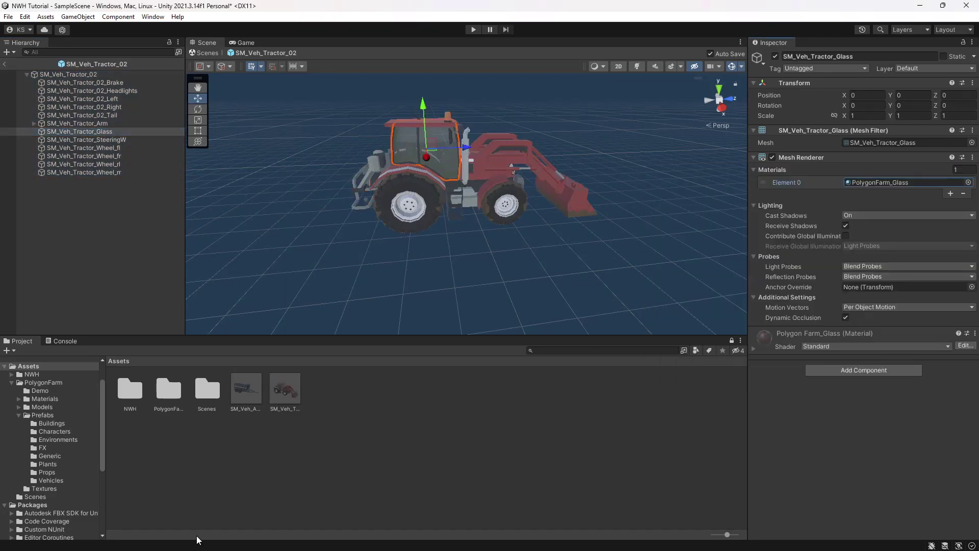
pyautogui.doubleClick(236, 392)
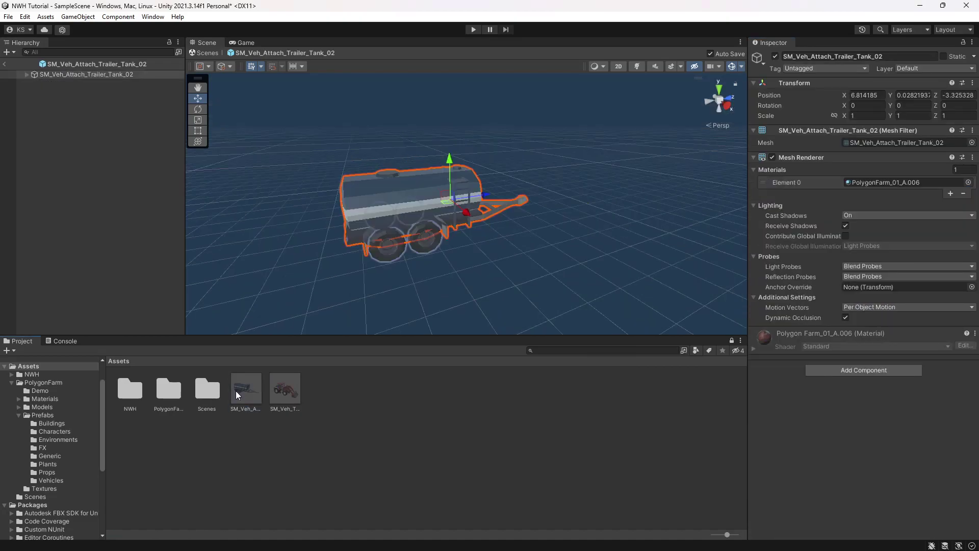
# Paste PolygonFarm_01_A onto all of the trailer prefab's parts
pyautogui.click(27, 75)
pyautogui.keyDown('shift'); pyautogui.click(77, 132); pyautogui.keyUp('shift')
pyautogui.rightClick(898, 183)
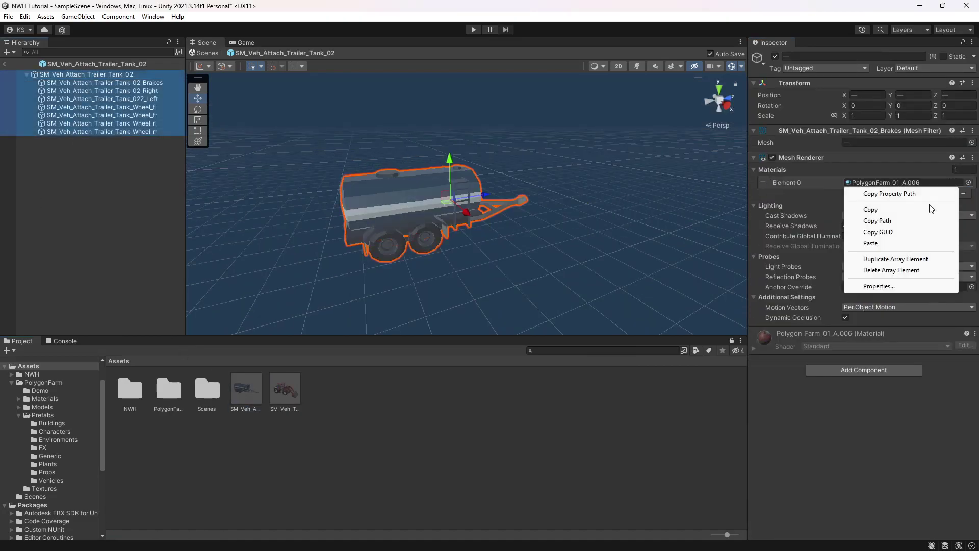
pyautogui.click(900, 244)
# Move the tractor and trailer prefabs into PolygonFarm/Prefabs/Vehicles
pyautogui.click(246, 389)
pyautogui.keyDown('ctrl'); pyautogui.click(289, 390); pyautogui.keyUp('ctrl')
pyautogui.moveTo(289, 390); pyautogui.dragTo(63, 480)
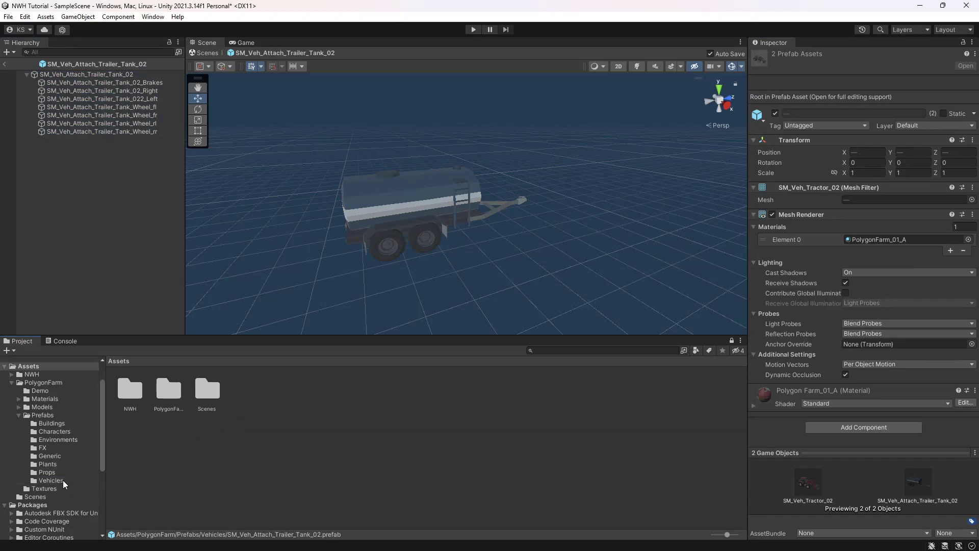
pyautogui.click(207, 53)
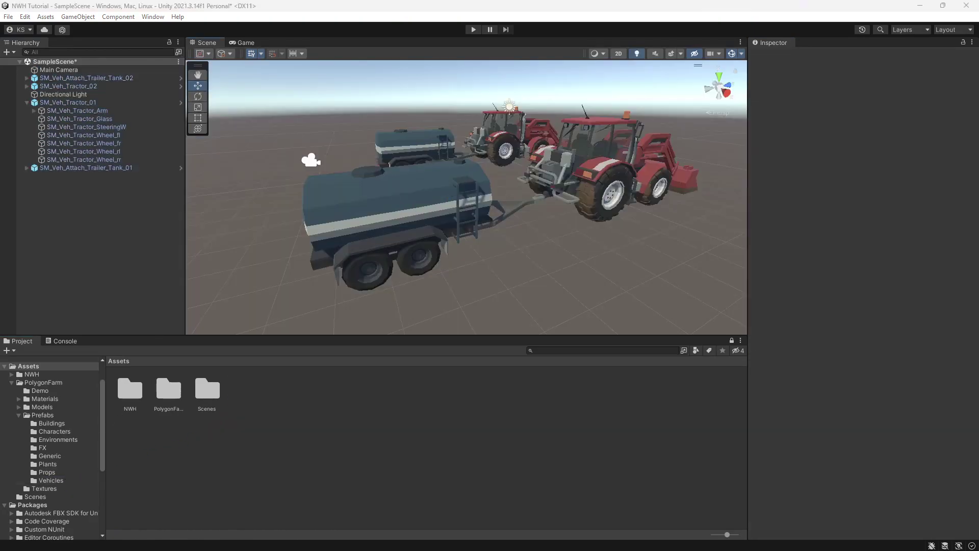